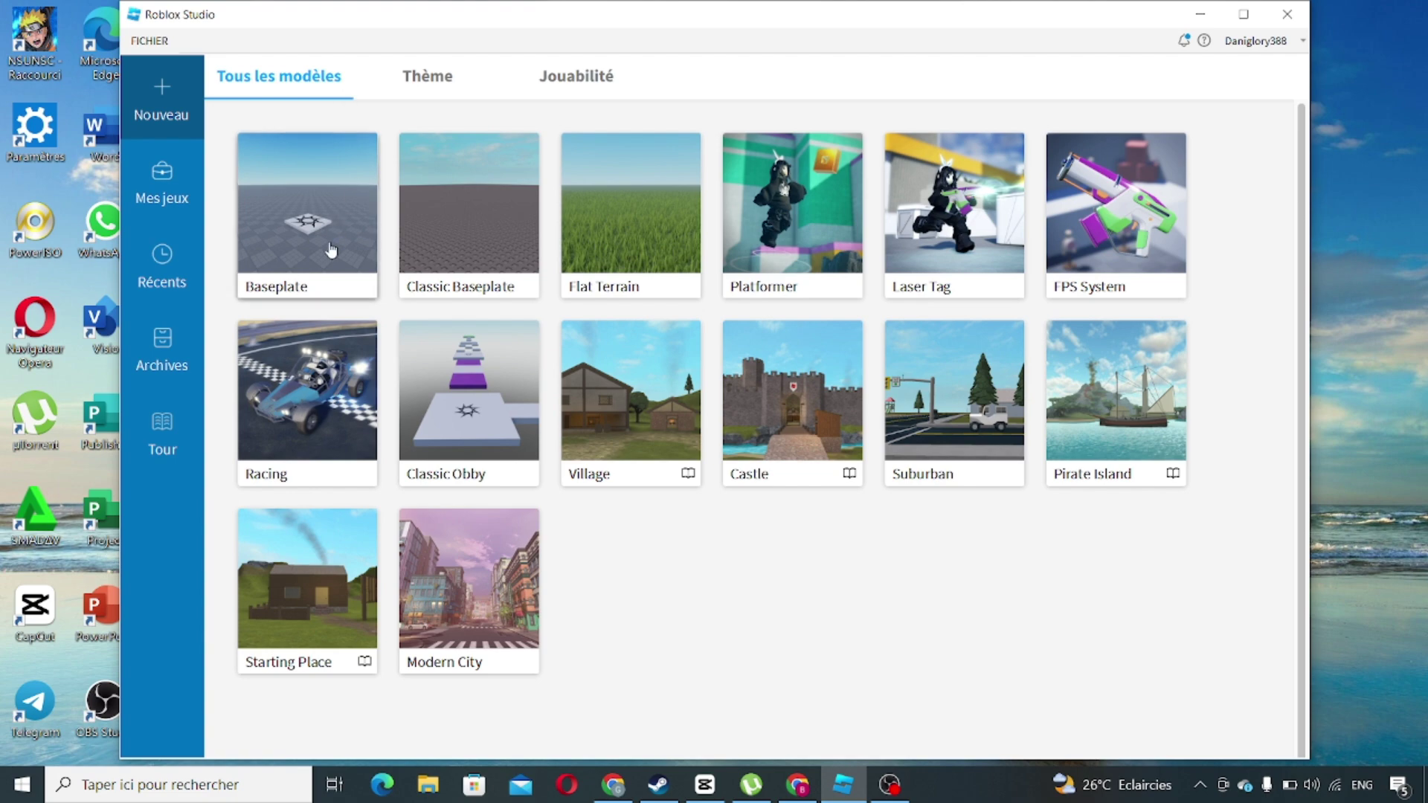
Look through the Thème and Jouabilité template categories, ending on the full list of templates.
left_click(437, 83)
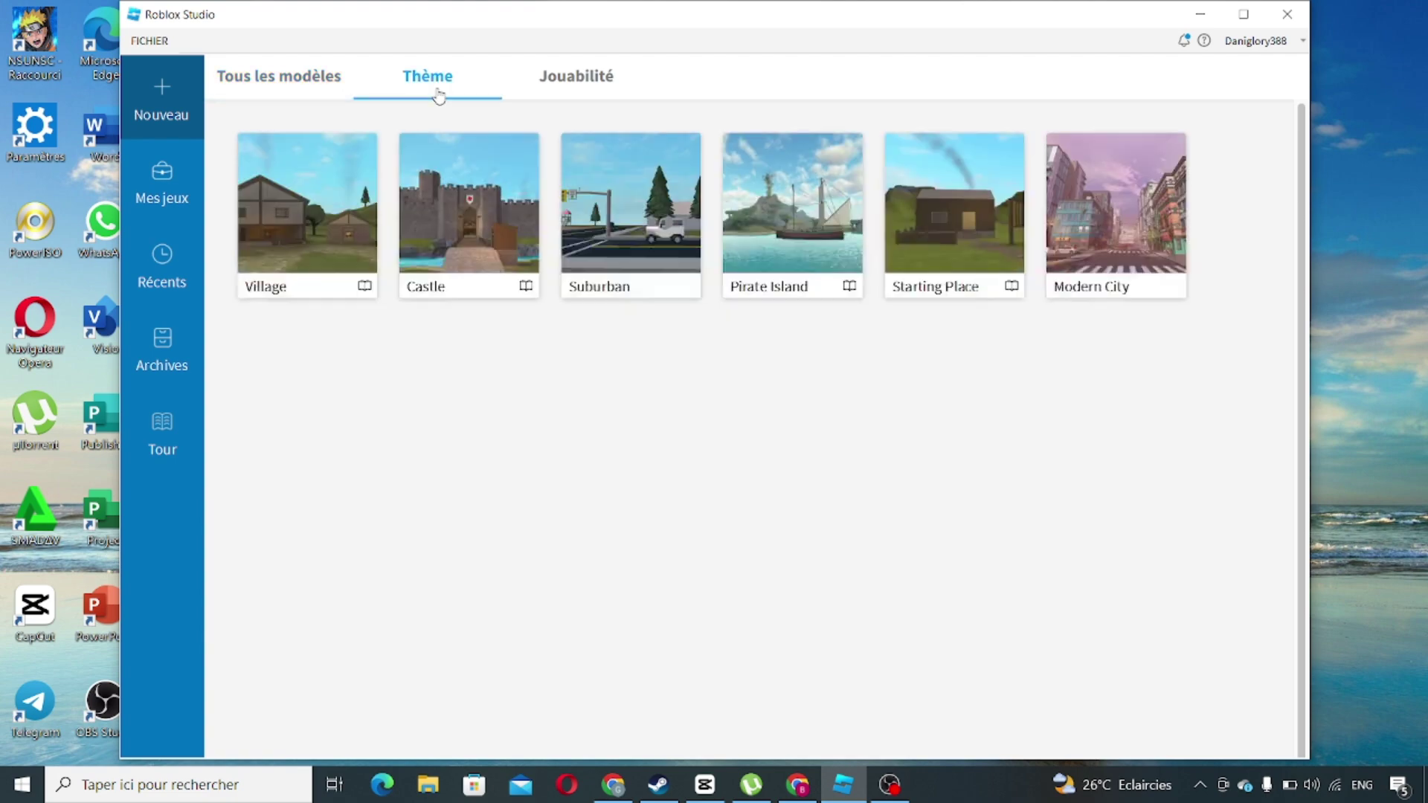
left_click(570, 89)
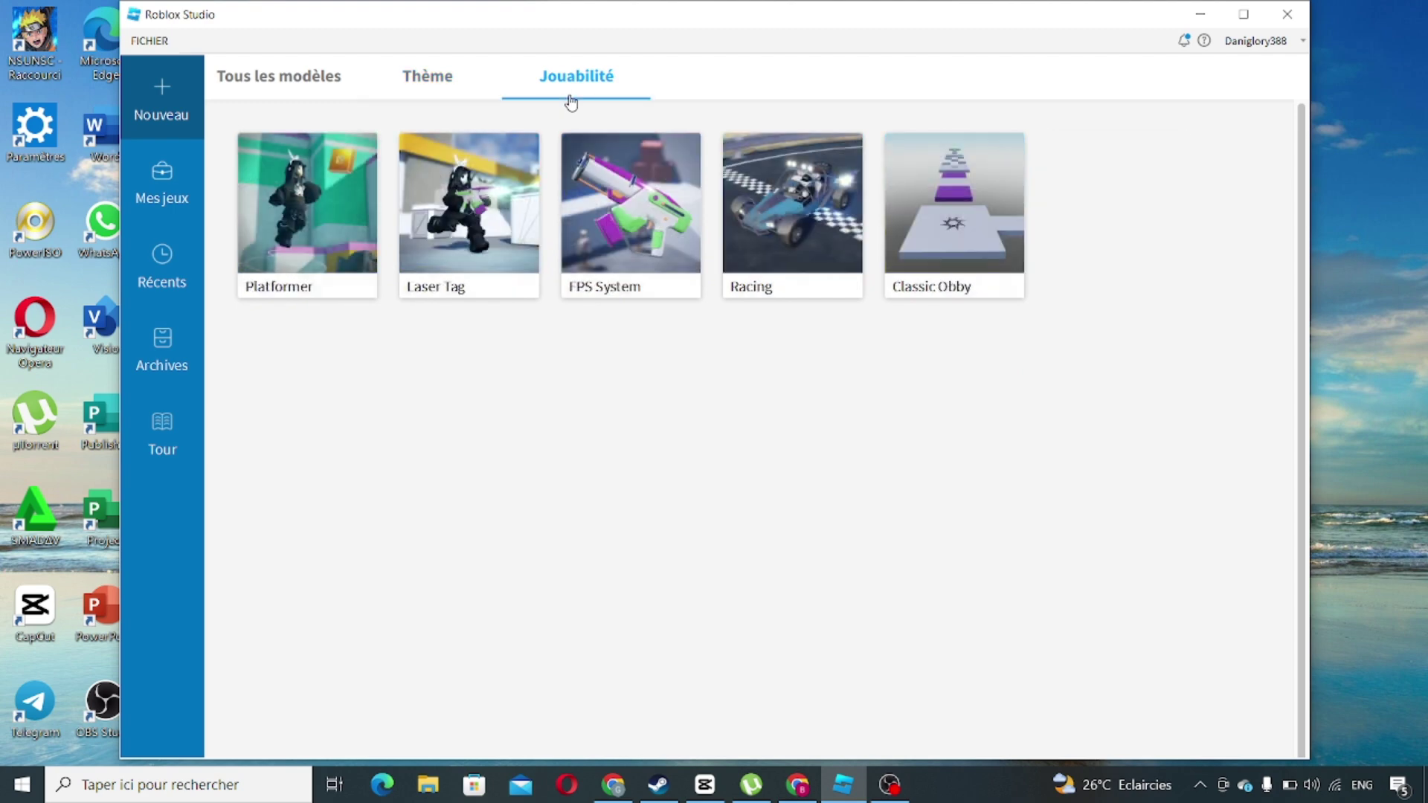
left_click(428, 88)
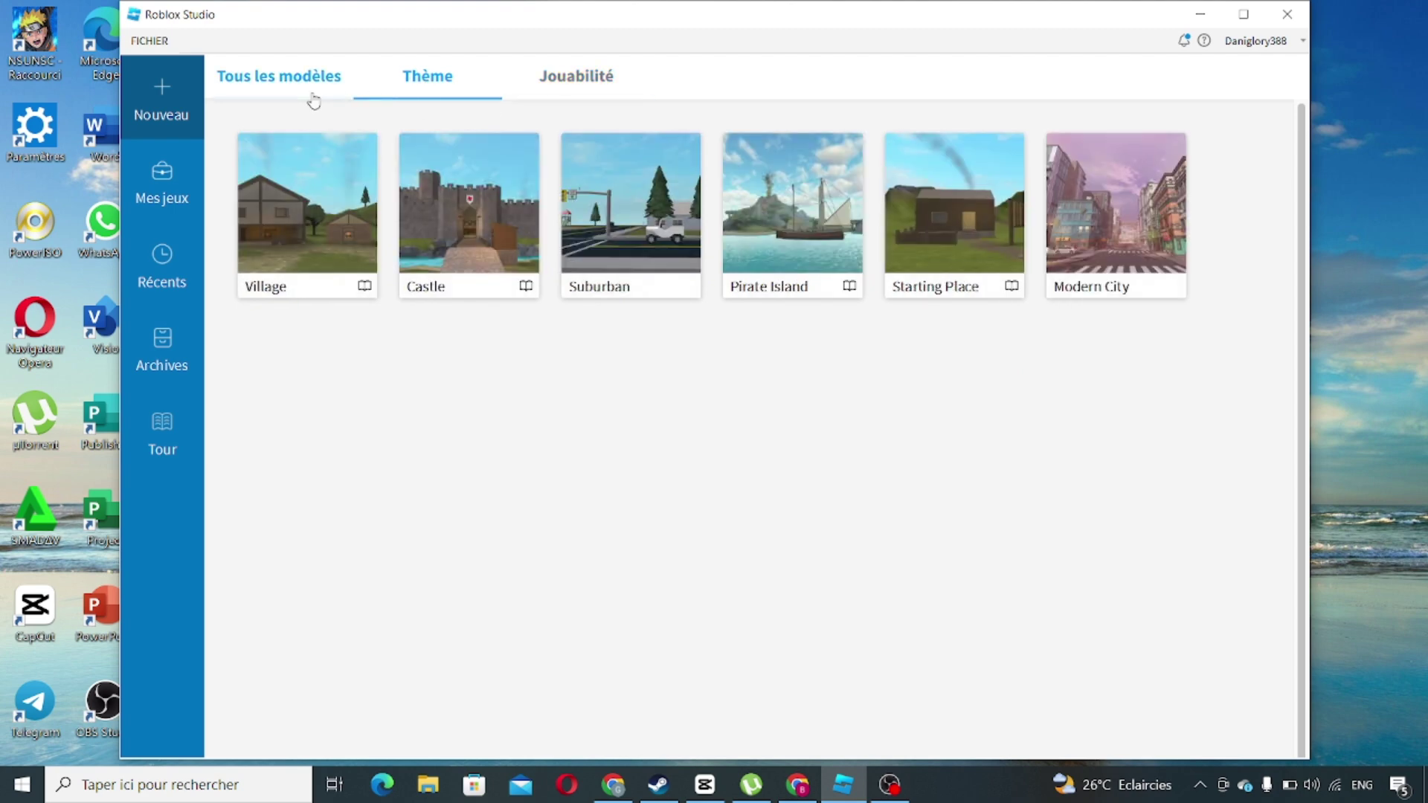
left_click(314, 100)
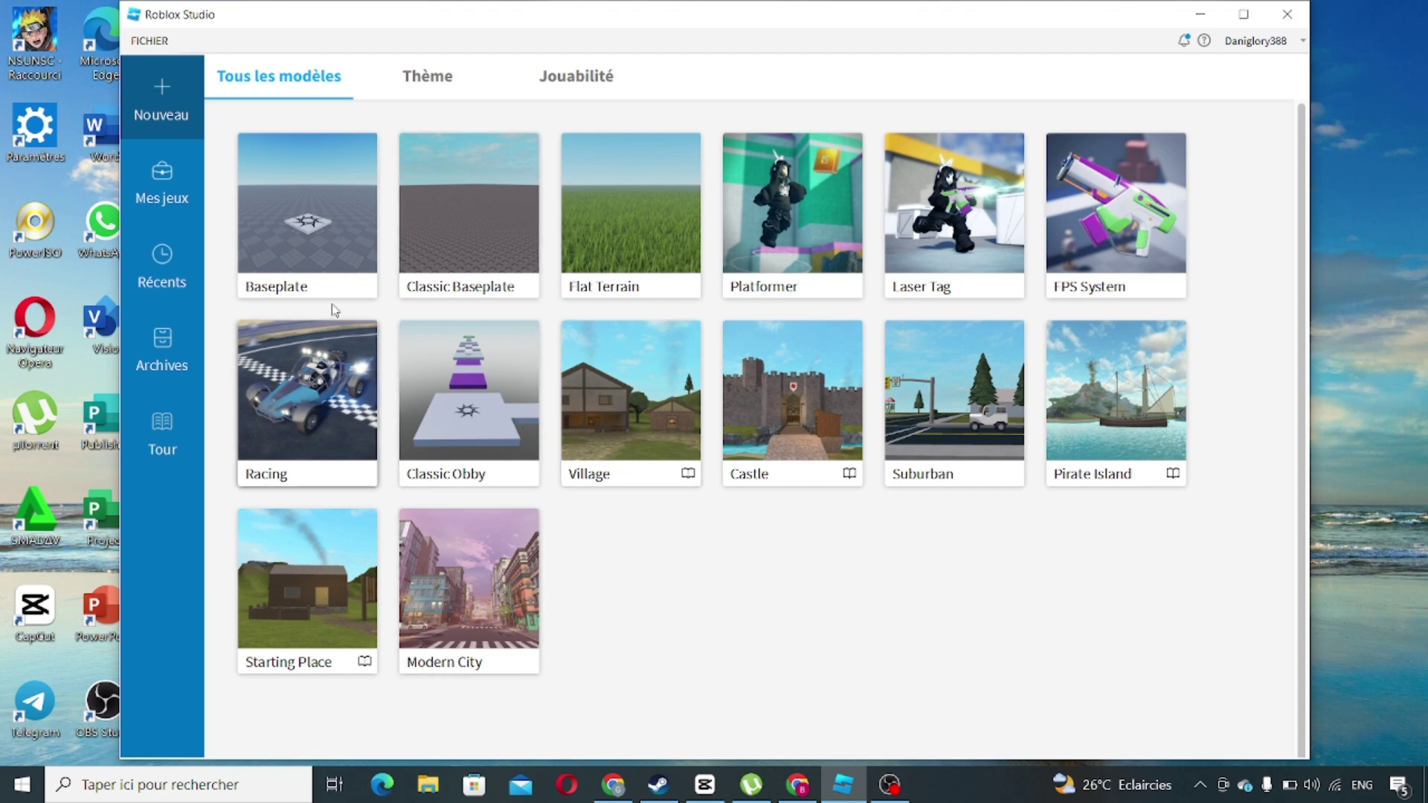
Show the list of own games in a maximized window and check the options of the public game.
left_click(172, 202)
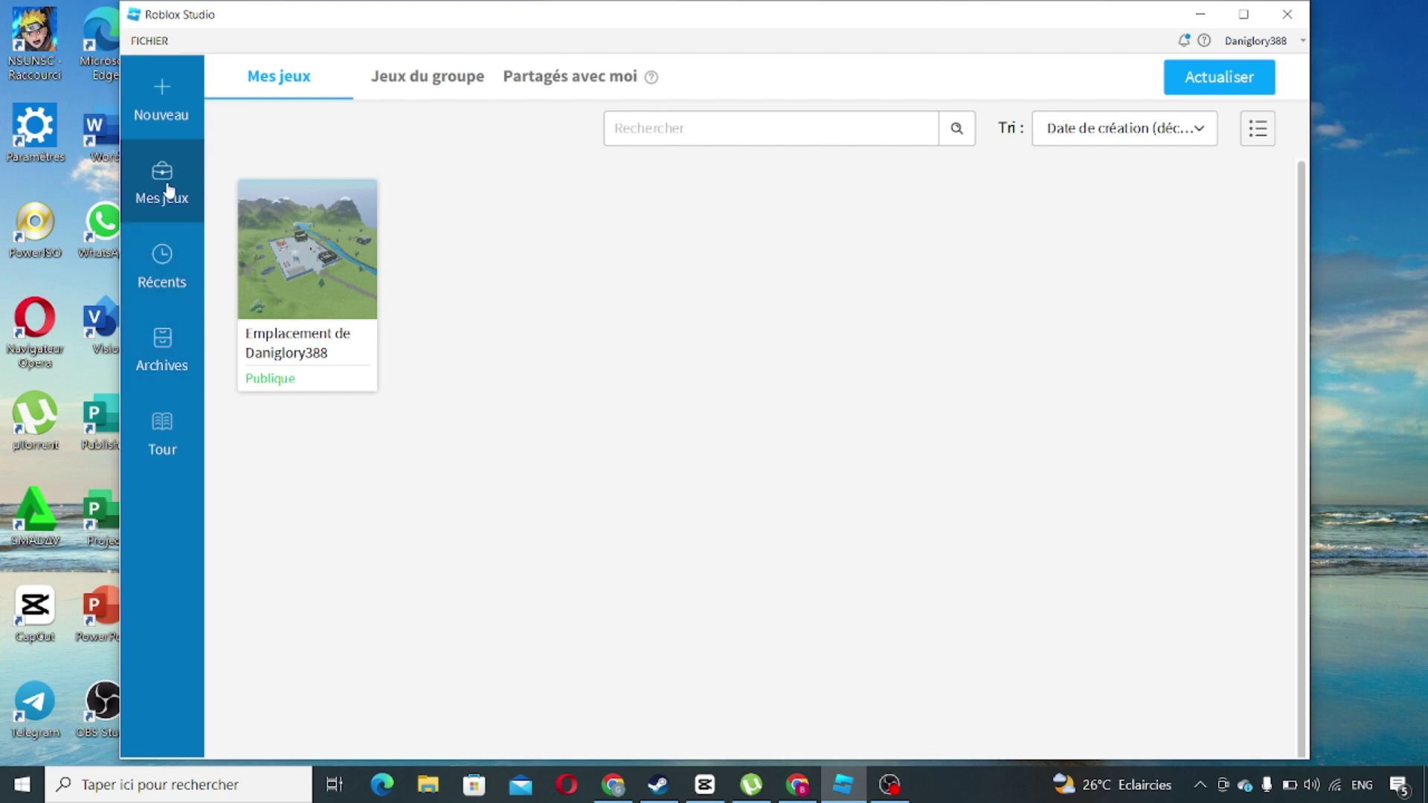
mouse_move(360, 207)
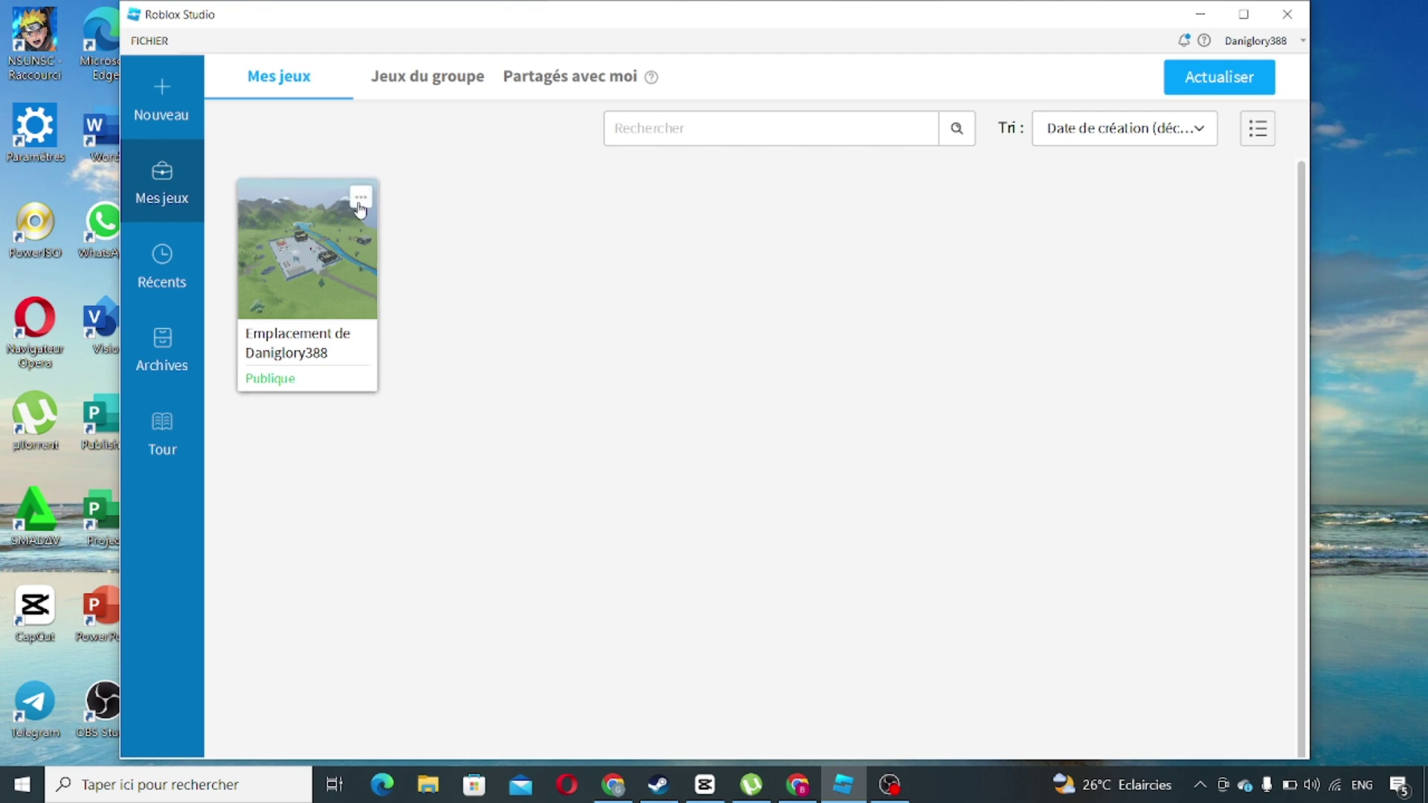
left_click(360, 199)
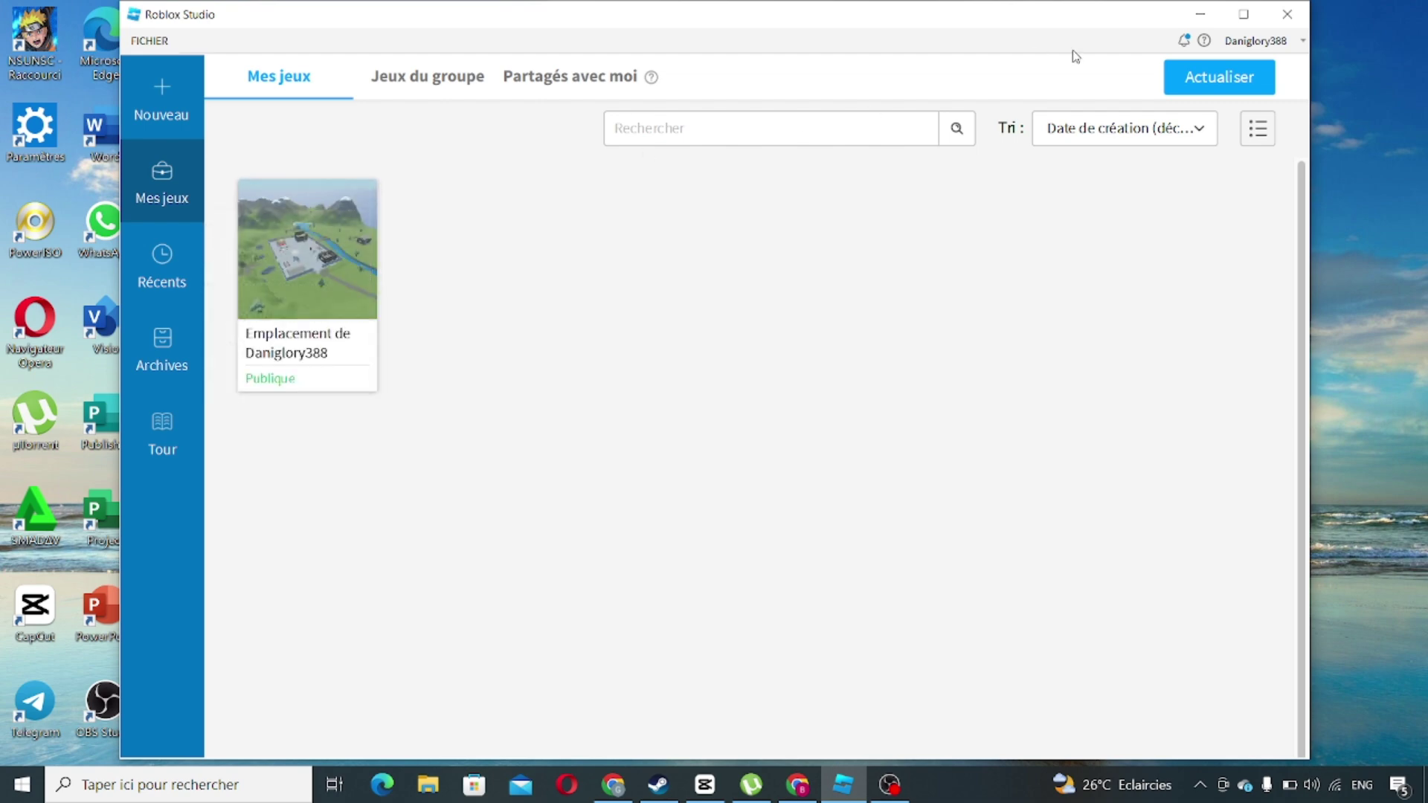
left_click(1255, 12)
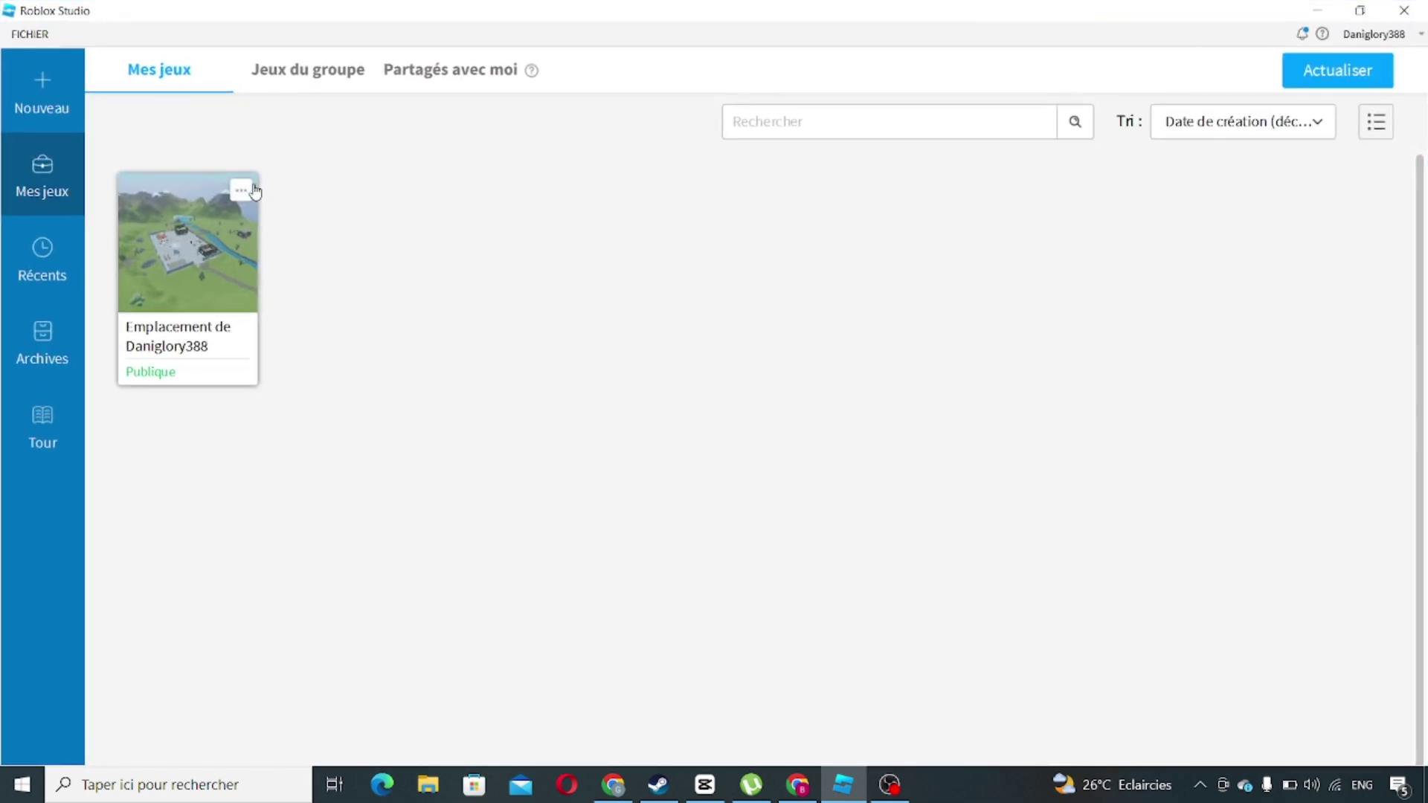
left_click(248, 191)
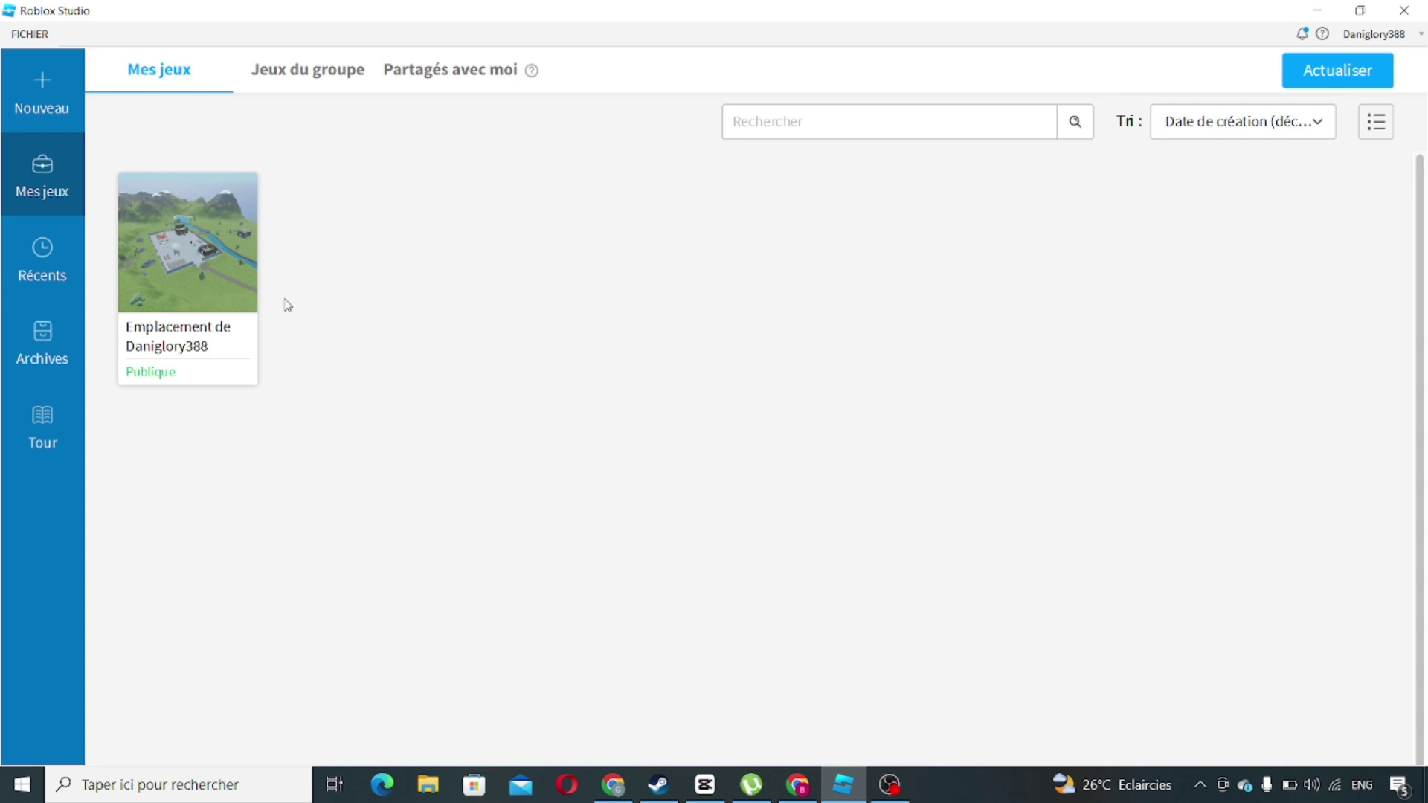
Create a new place from the Baseplate template.
left_click(52, 104)
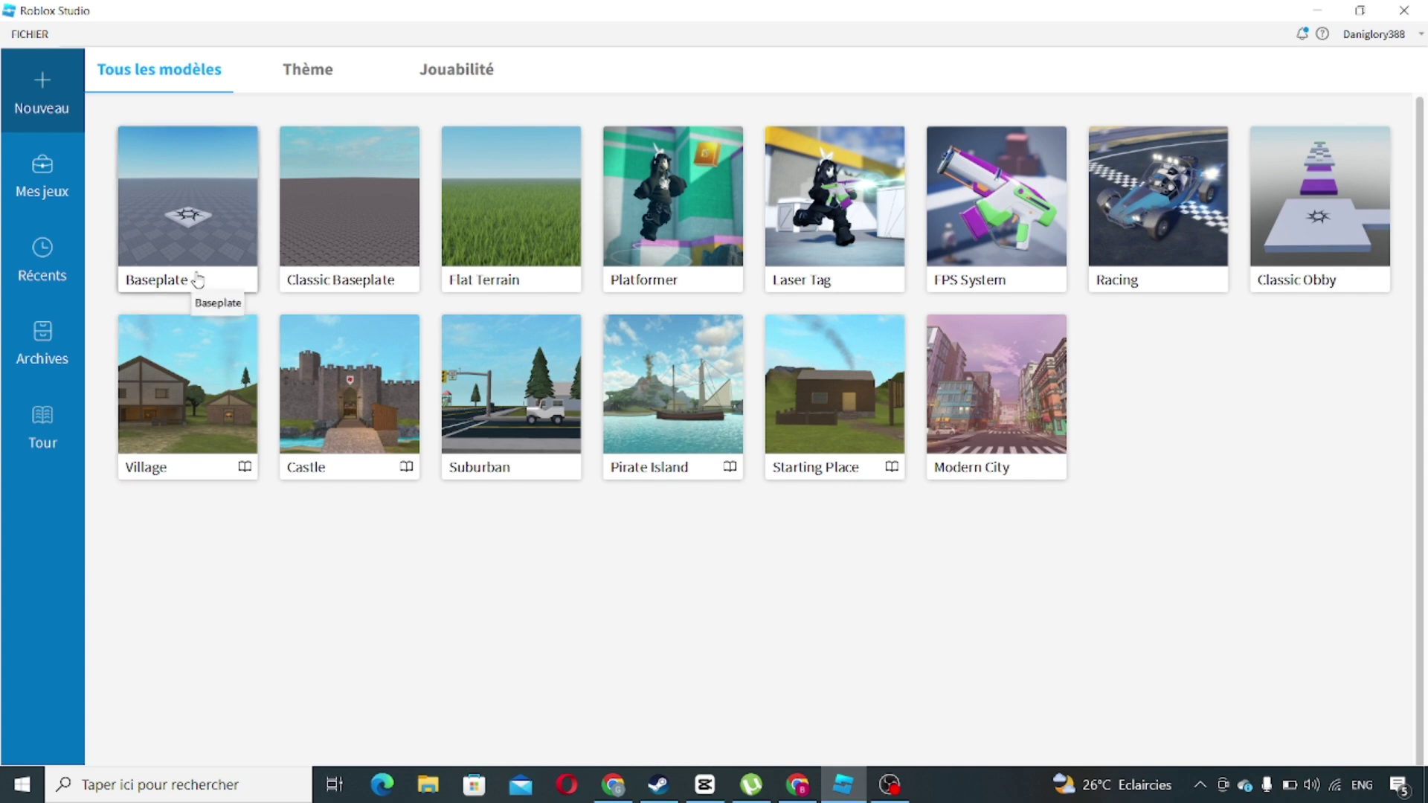
left_click(264, 306)
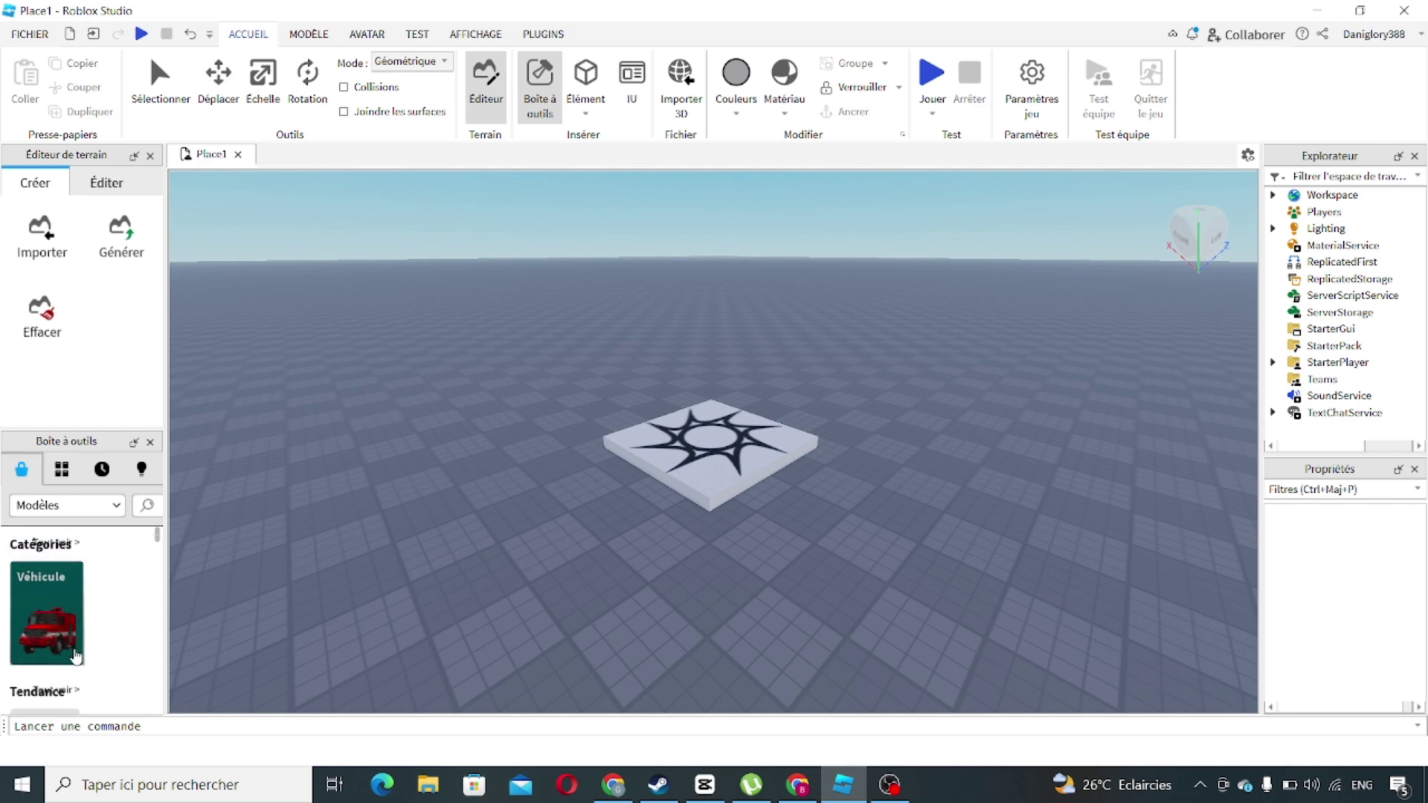
Insert two copies of the red Car model from the toolbox's Véhicule category, accepting the included scripts.
left_click(68, 617)
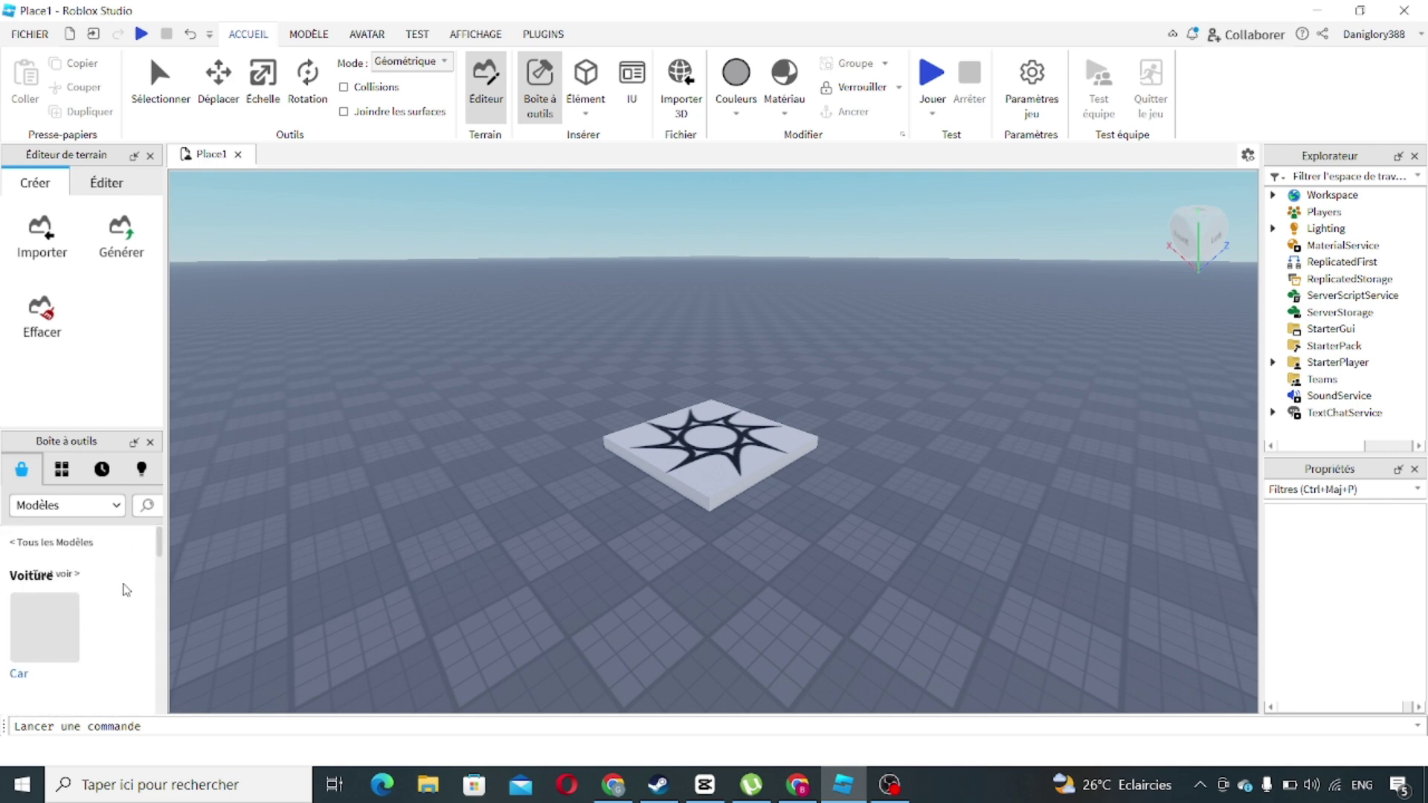
scroll(125, 584, "down", 2)
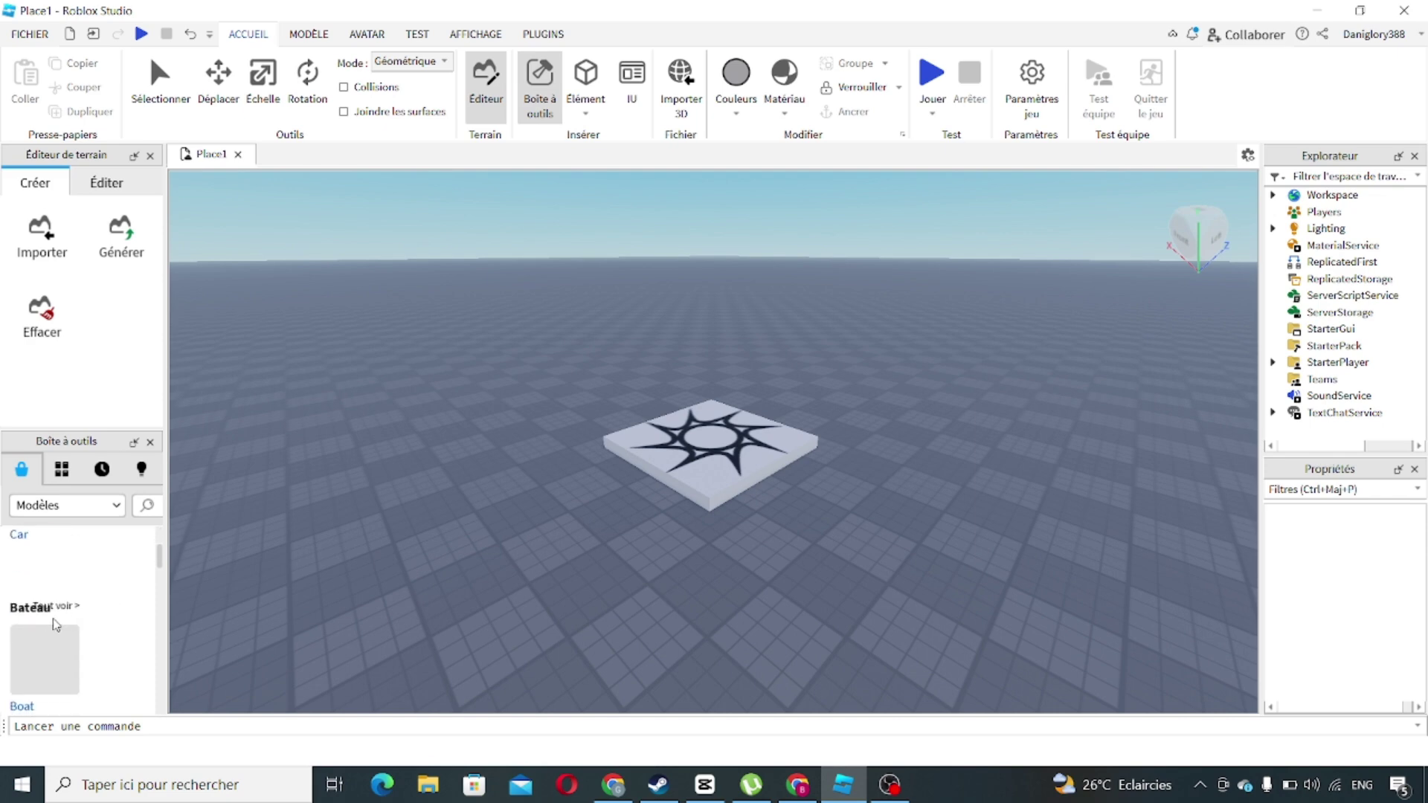
scroll(55, 624, "down", 1)
scroll(56, 640, "up", 3)
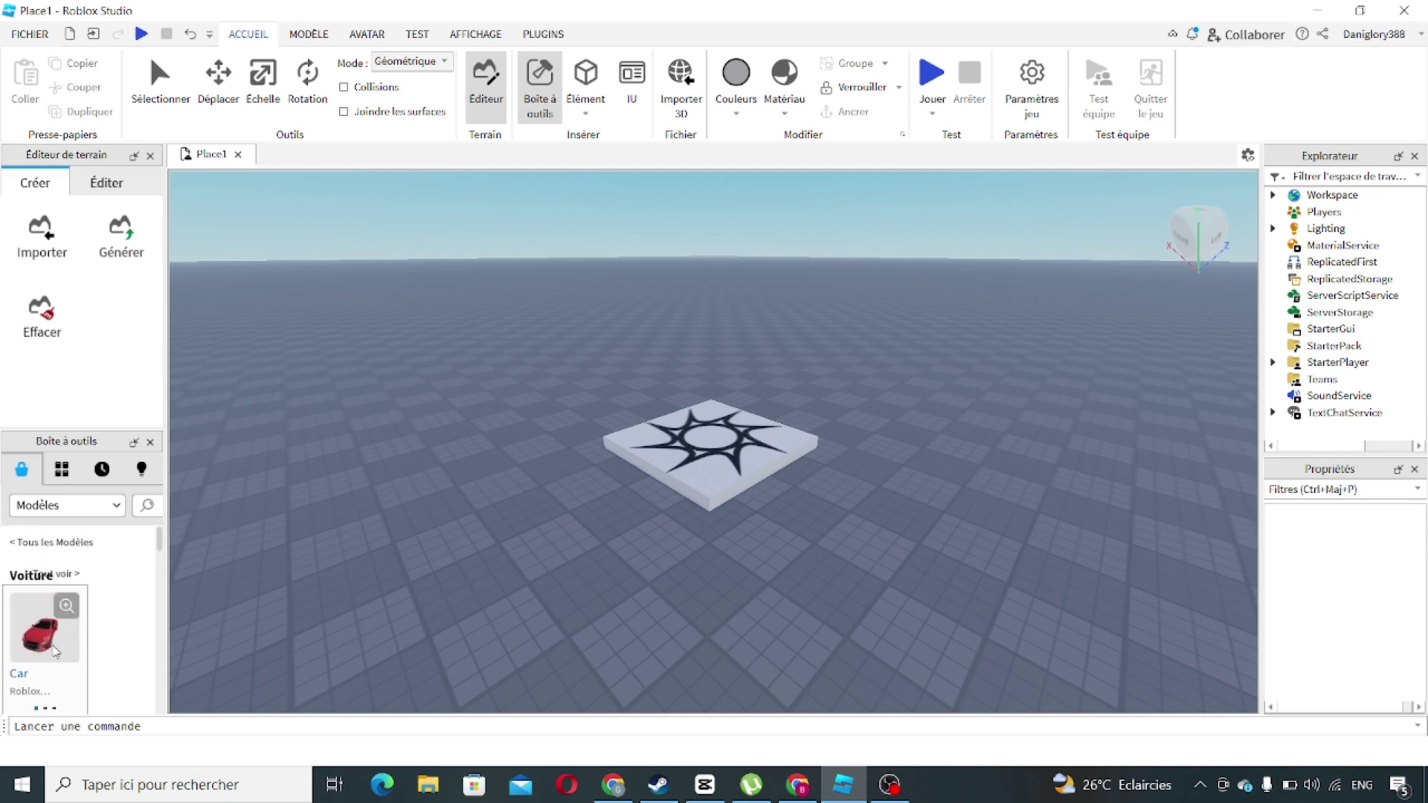
scroll(60, 632, "down", 2)
scroll(48, 636, "up", 2)
left_click(61, 621)
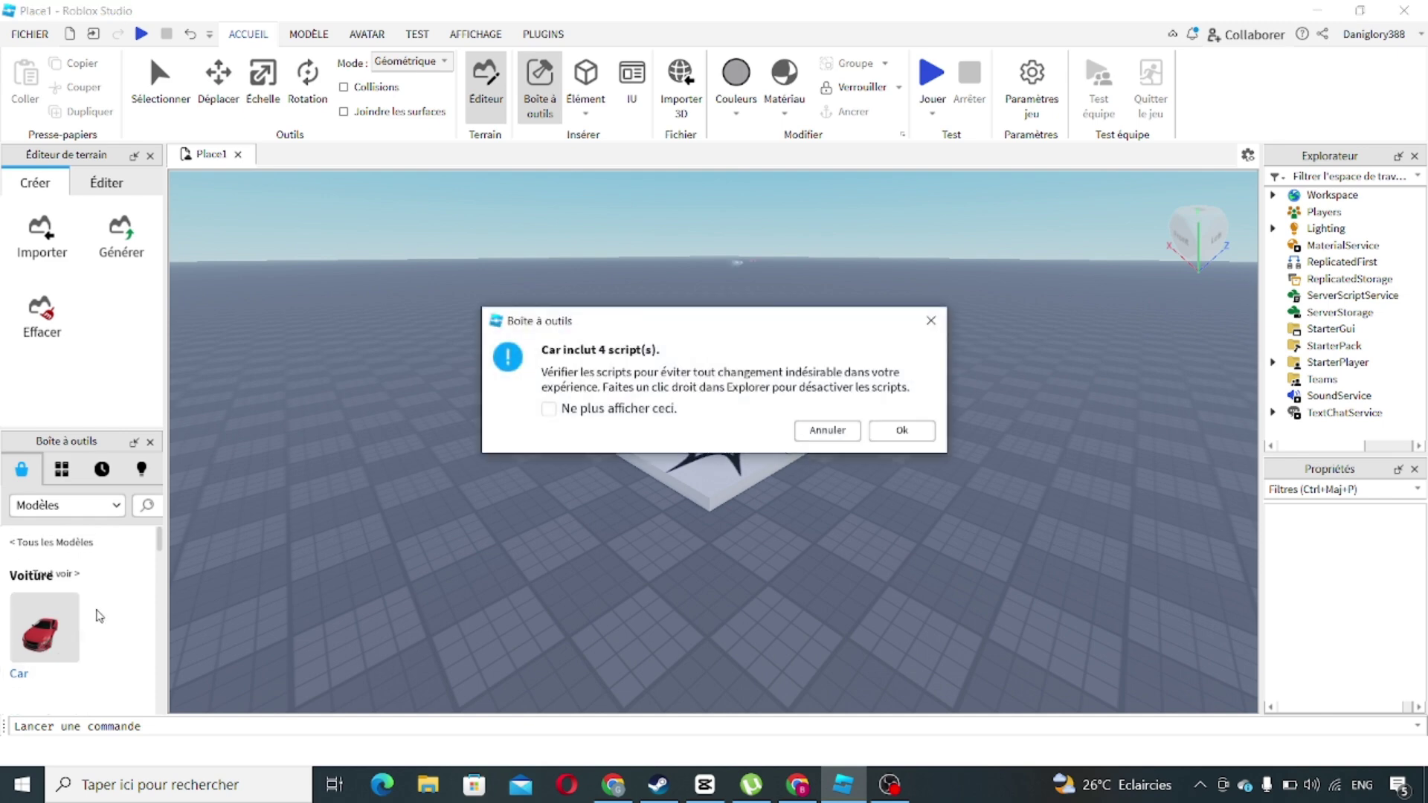
key("Return")
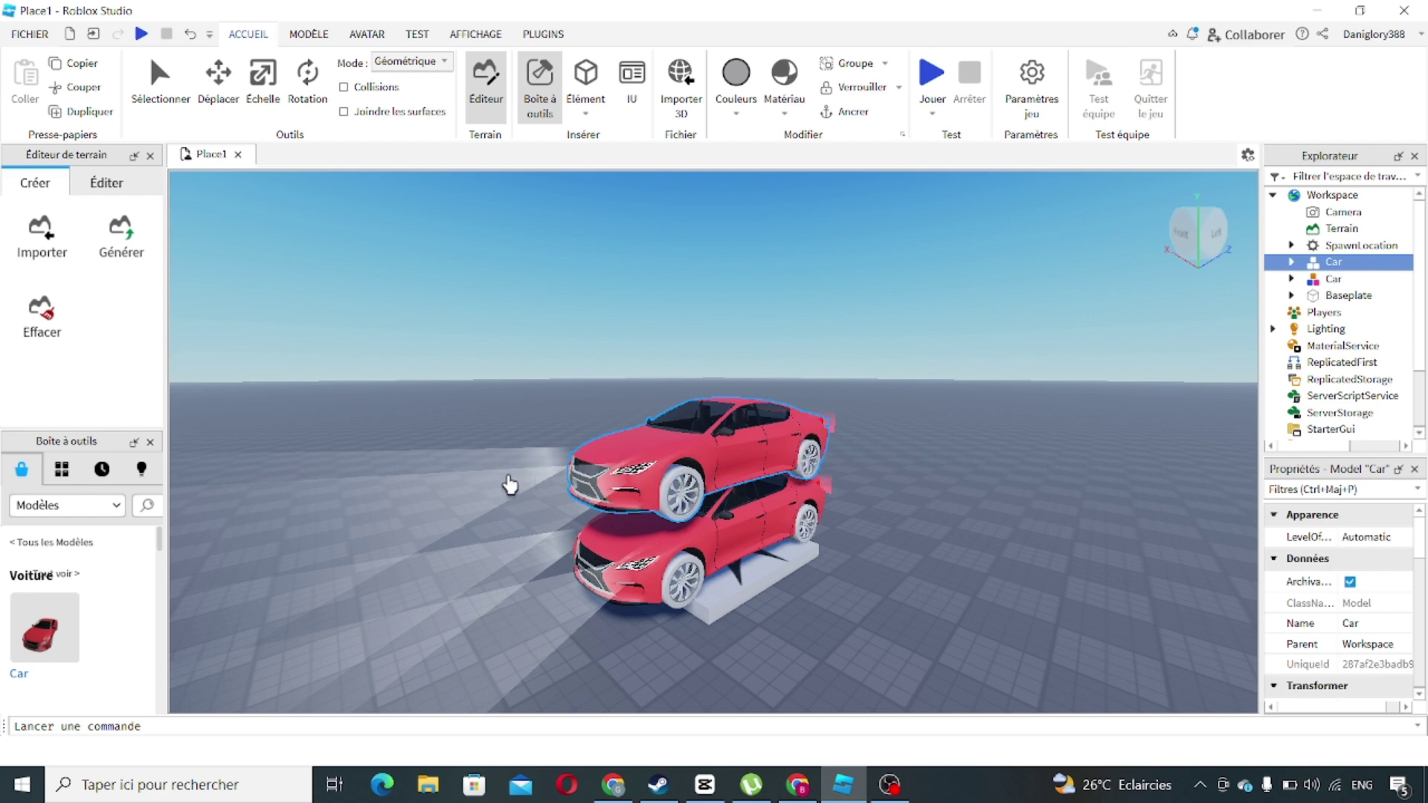
Look through the boat and plane models and the available asset types in the toolbox.
mouse_move(32, 625)
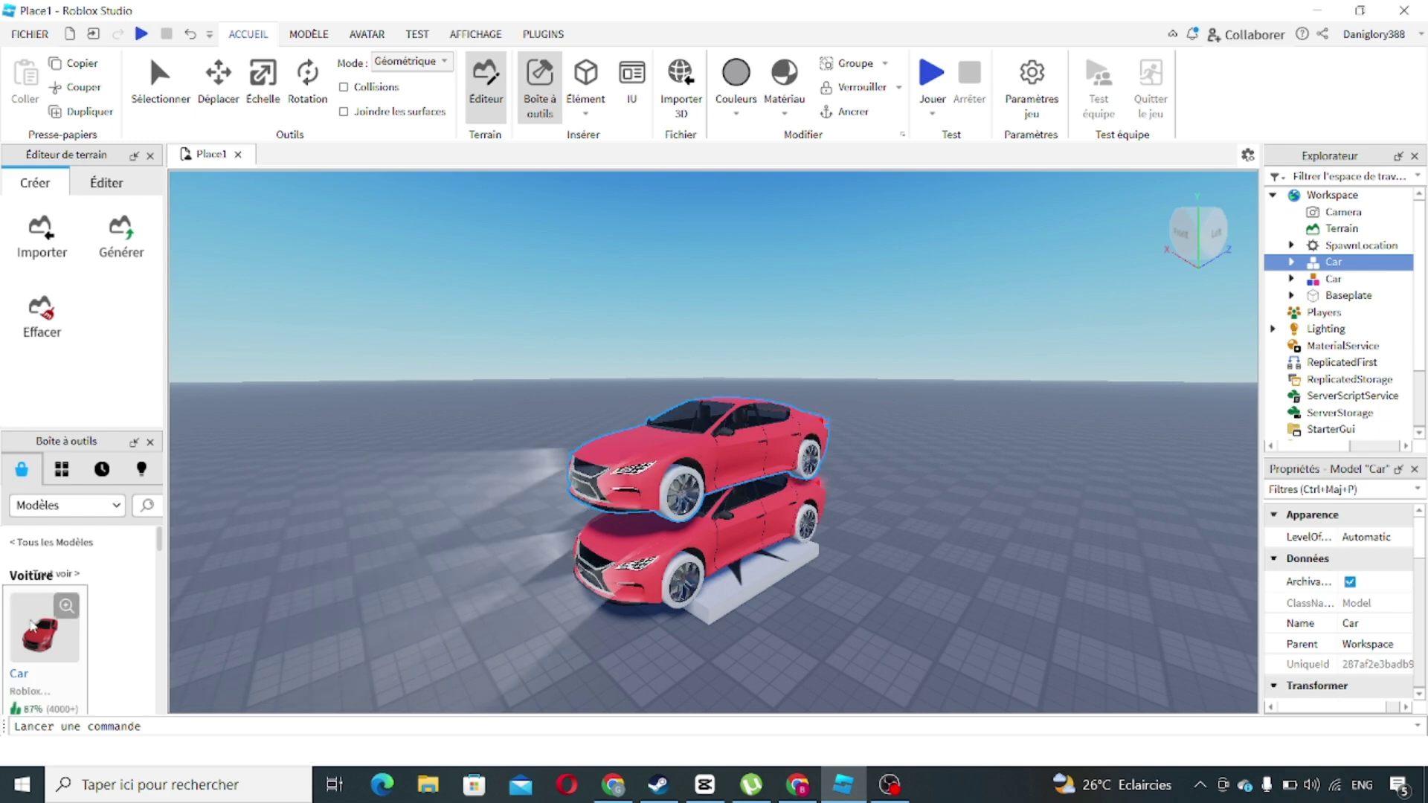
scroll(82, 624, "down", 5)
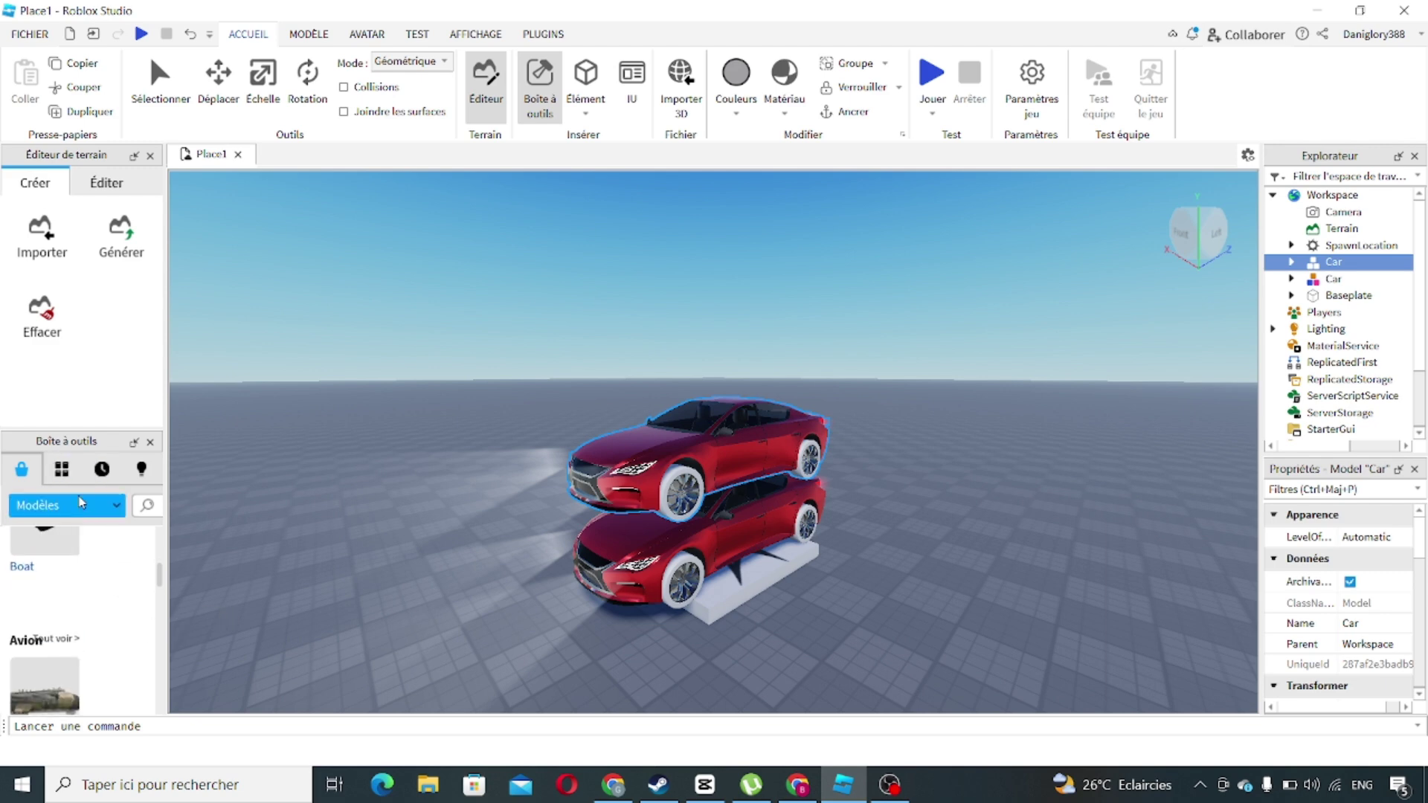
left_click(115, 505)
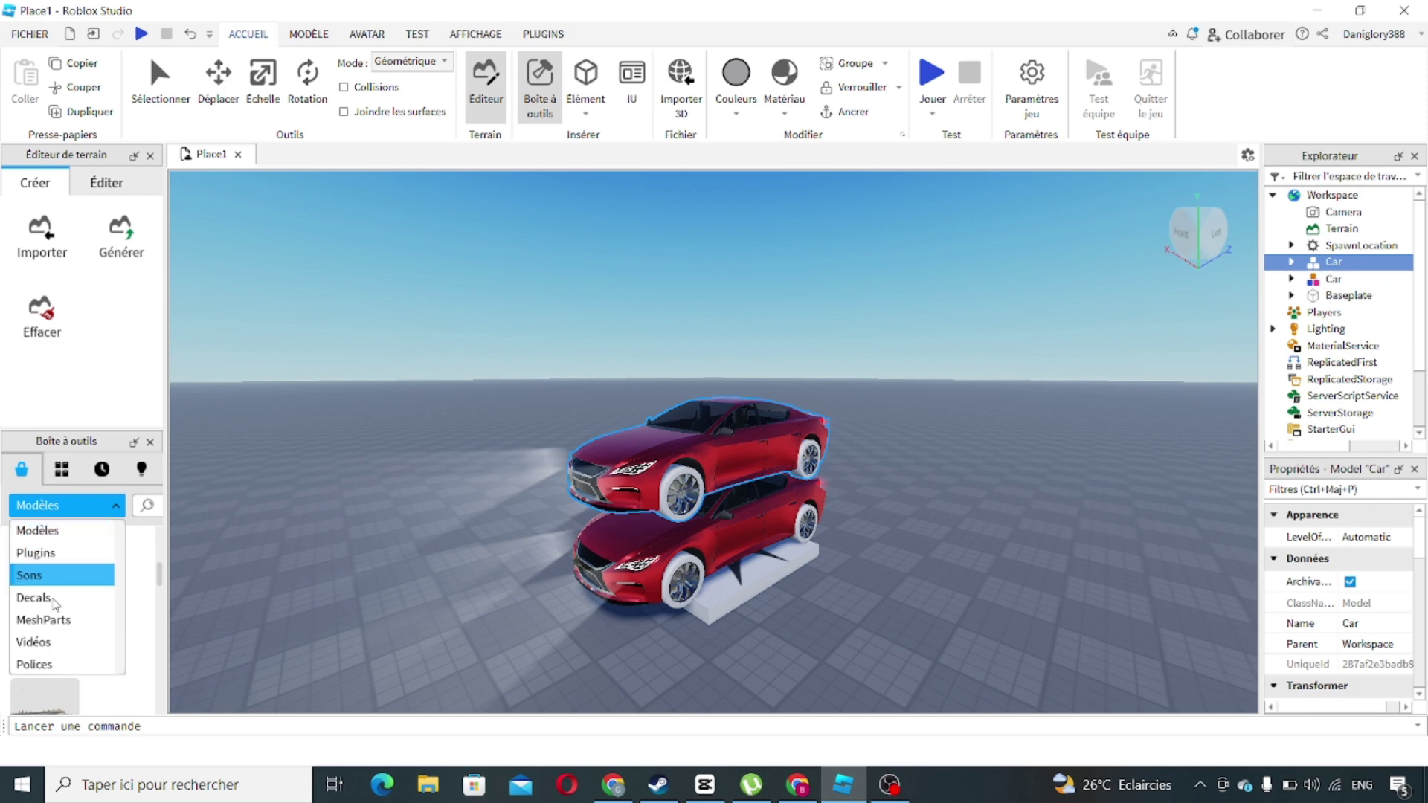
left_click(786, 455)
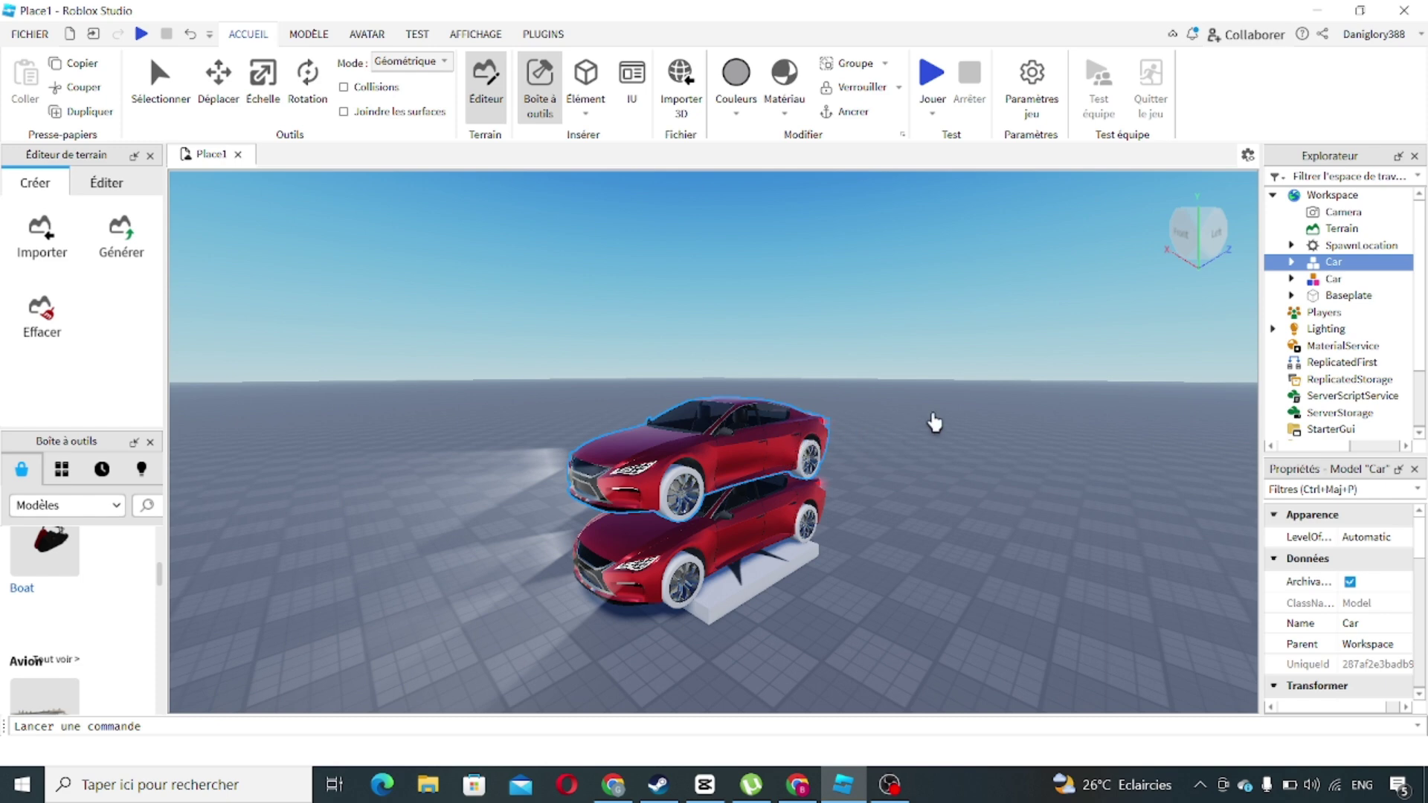
Inspect the properties of the lower Car, the Players service and the Lighting service.
left_click(1336, 280)
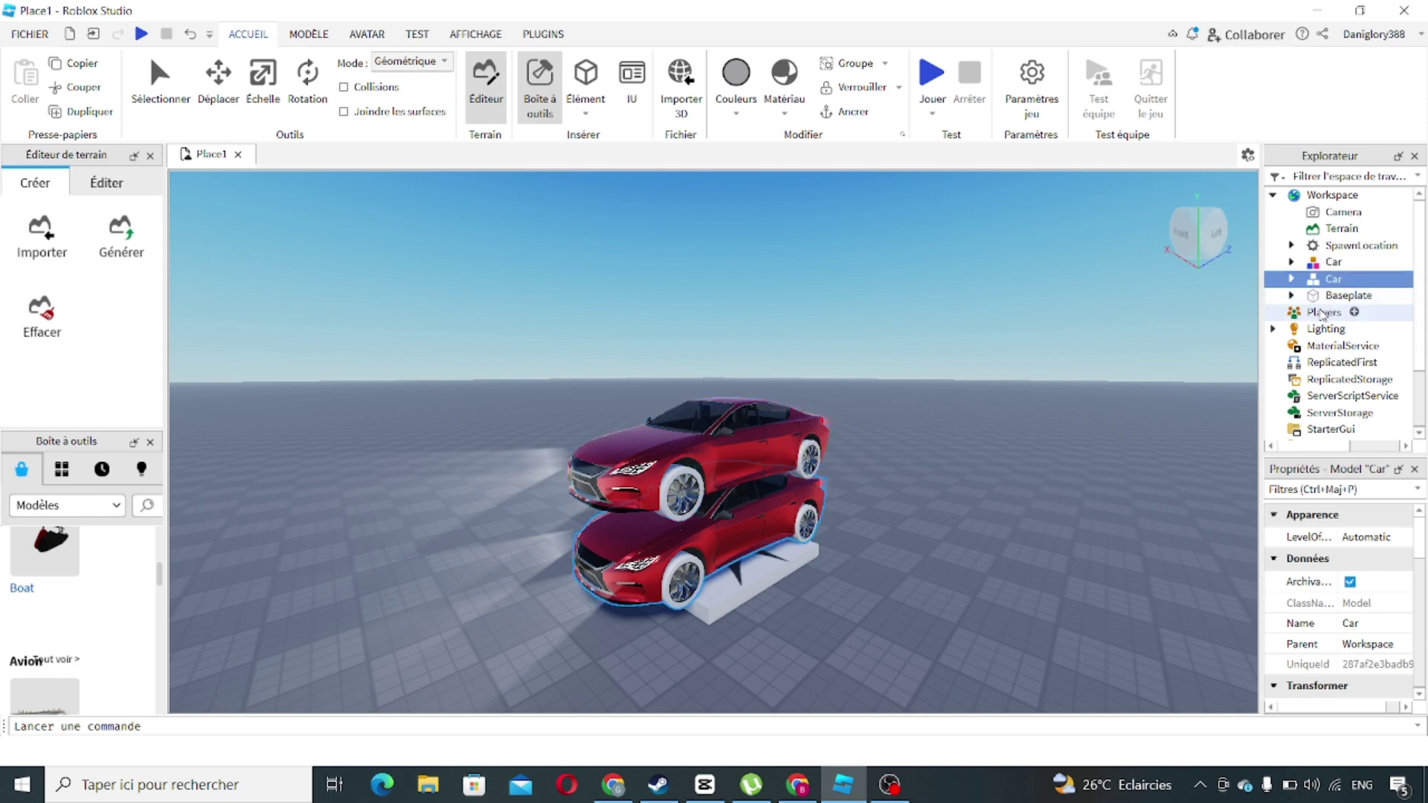
left_click(1322, 314)
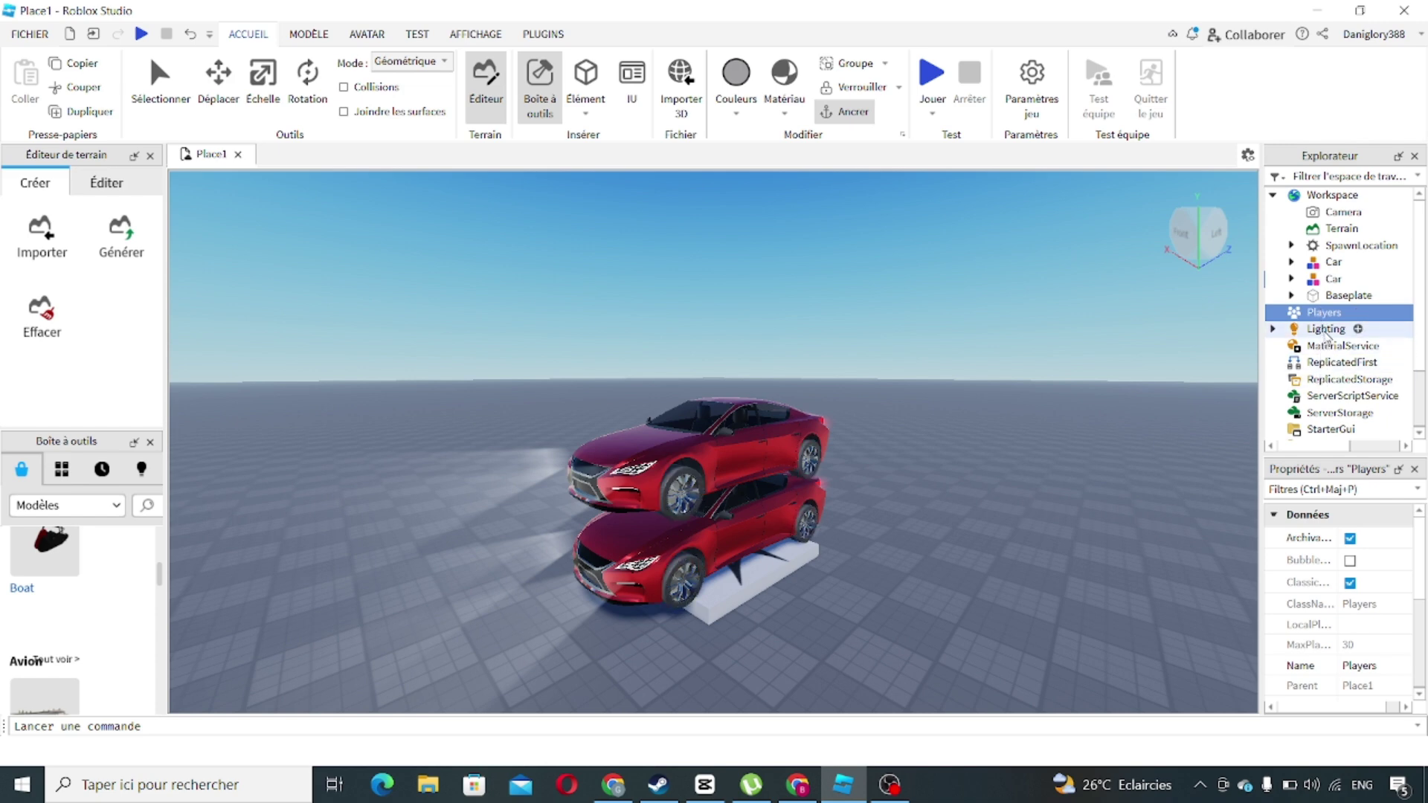
left_click(1334, 330)
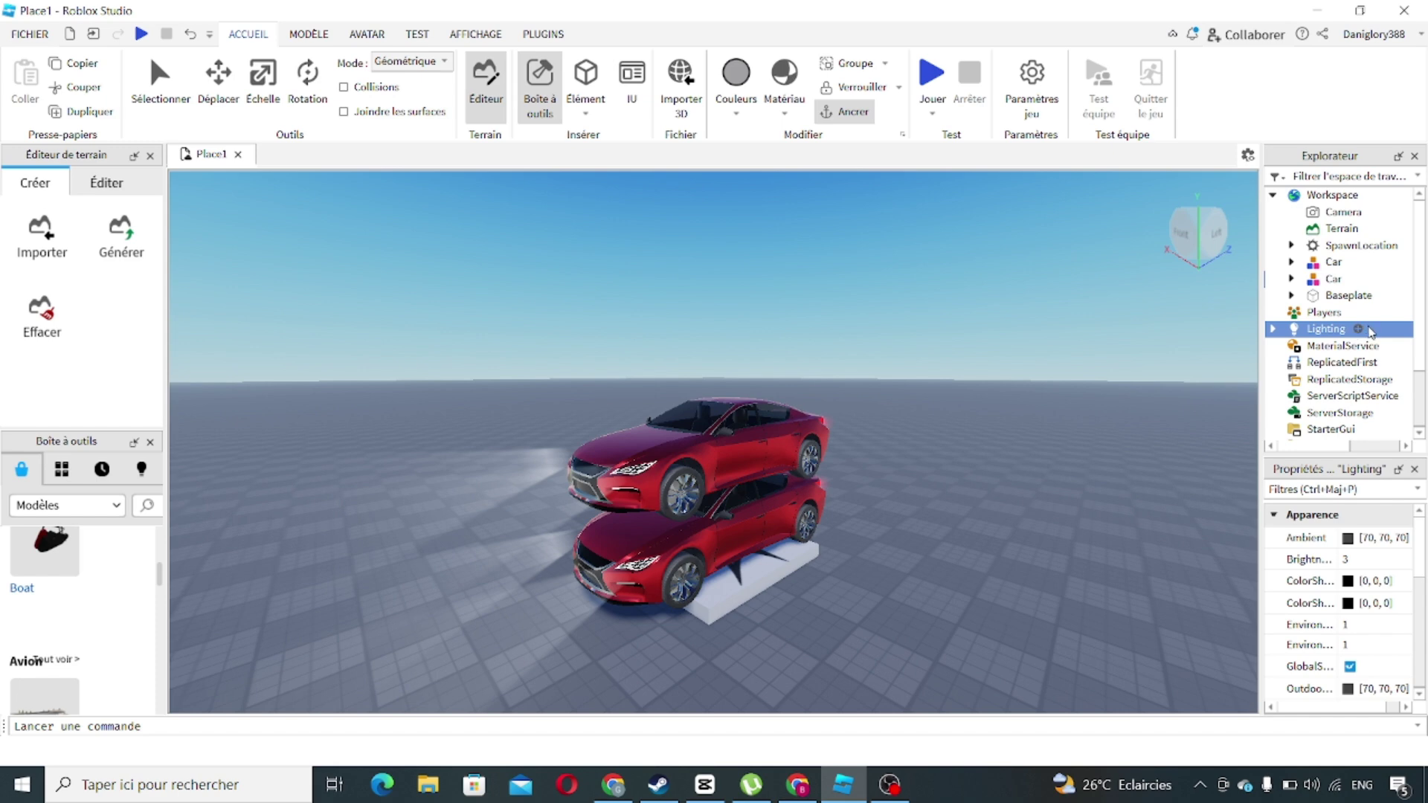
Try out the terrain editing tools Transformer, Remplir and sea level, shifting the fill region away from the cars.
left_click(106, 183)
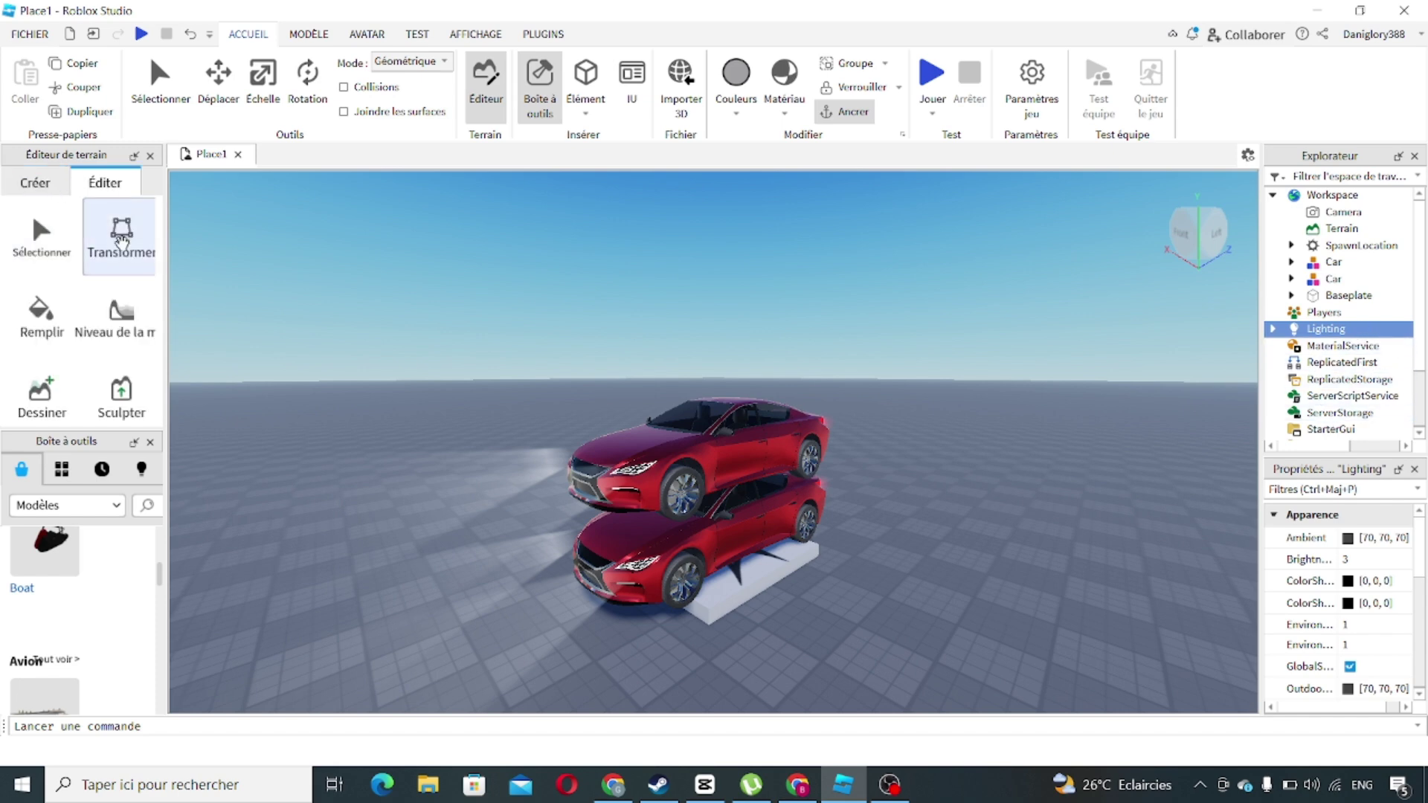
left_click(121, 243)
left_click(122, 243)
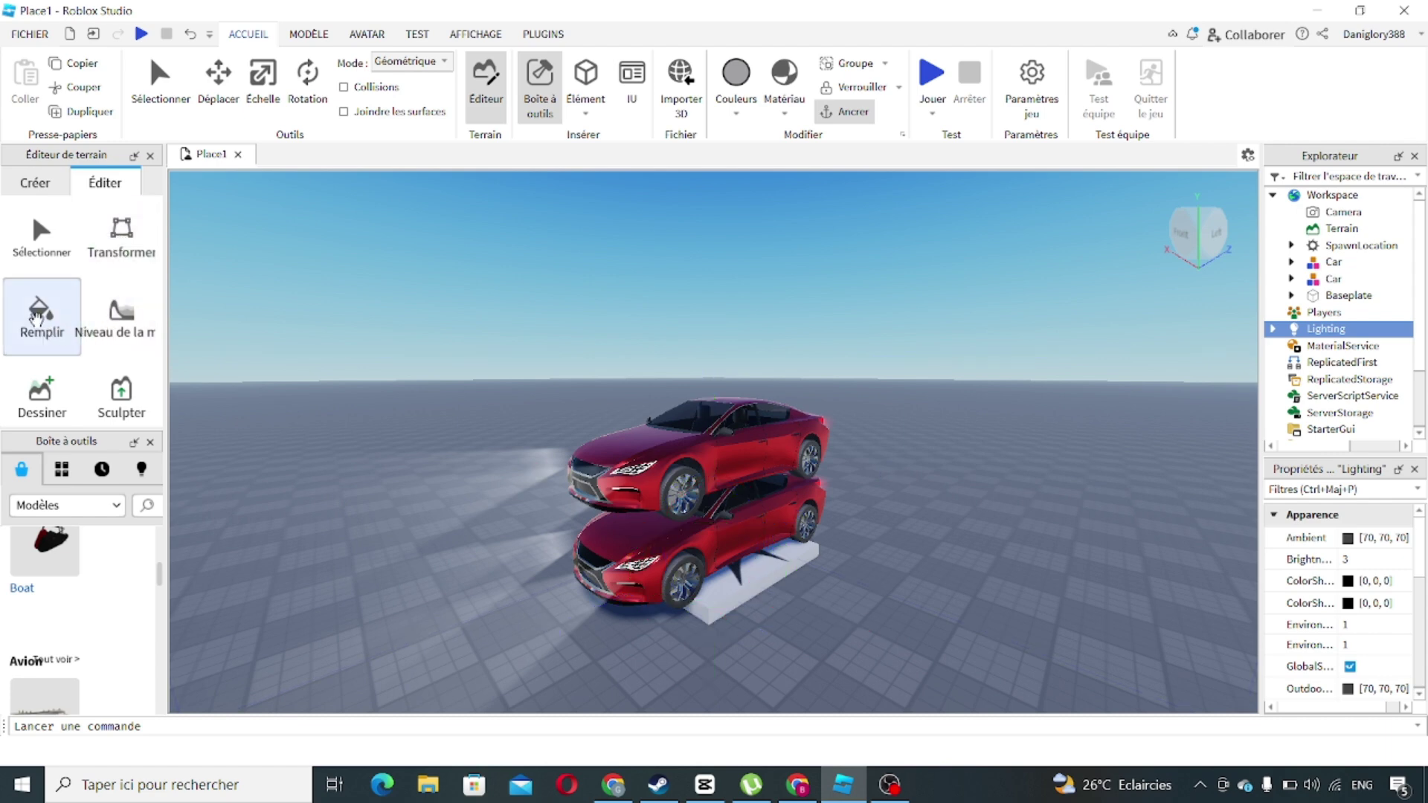
left_click(36, 319)
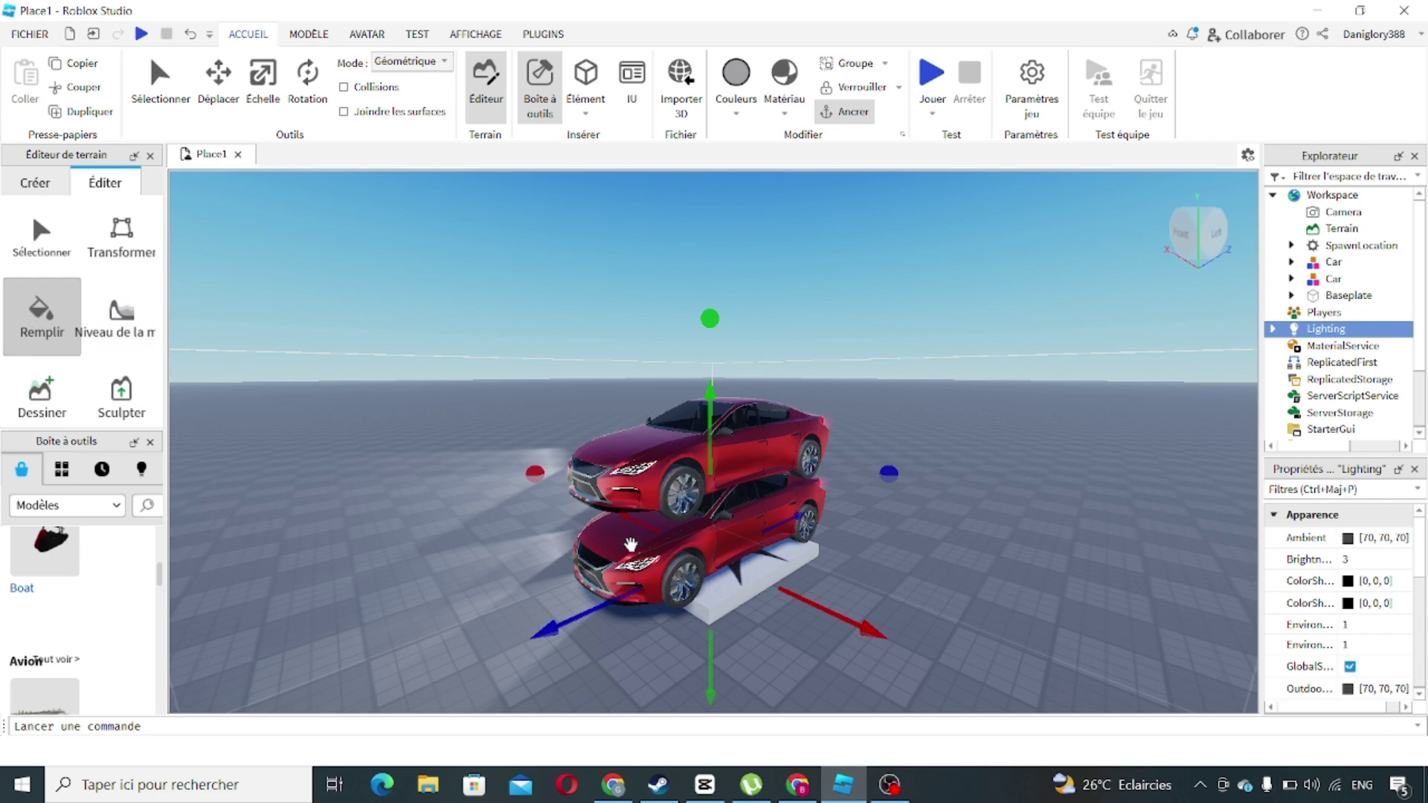
left_click_drag(532, 478, 319, 566)
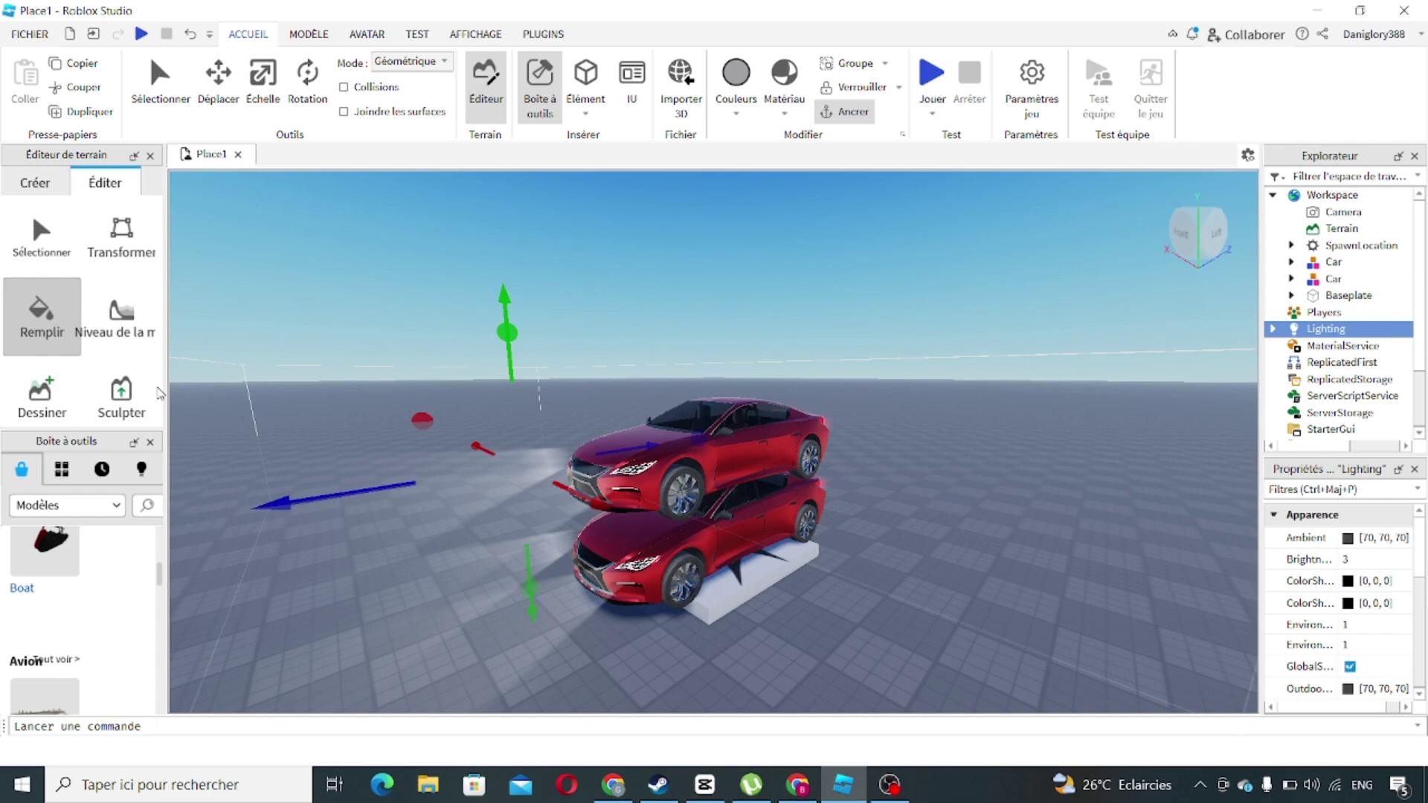
left_click(117, 336)
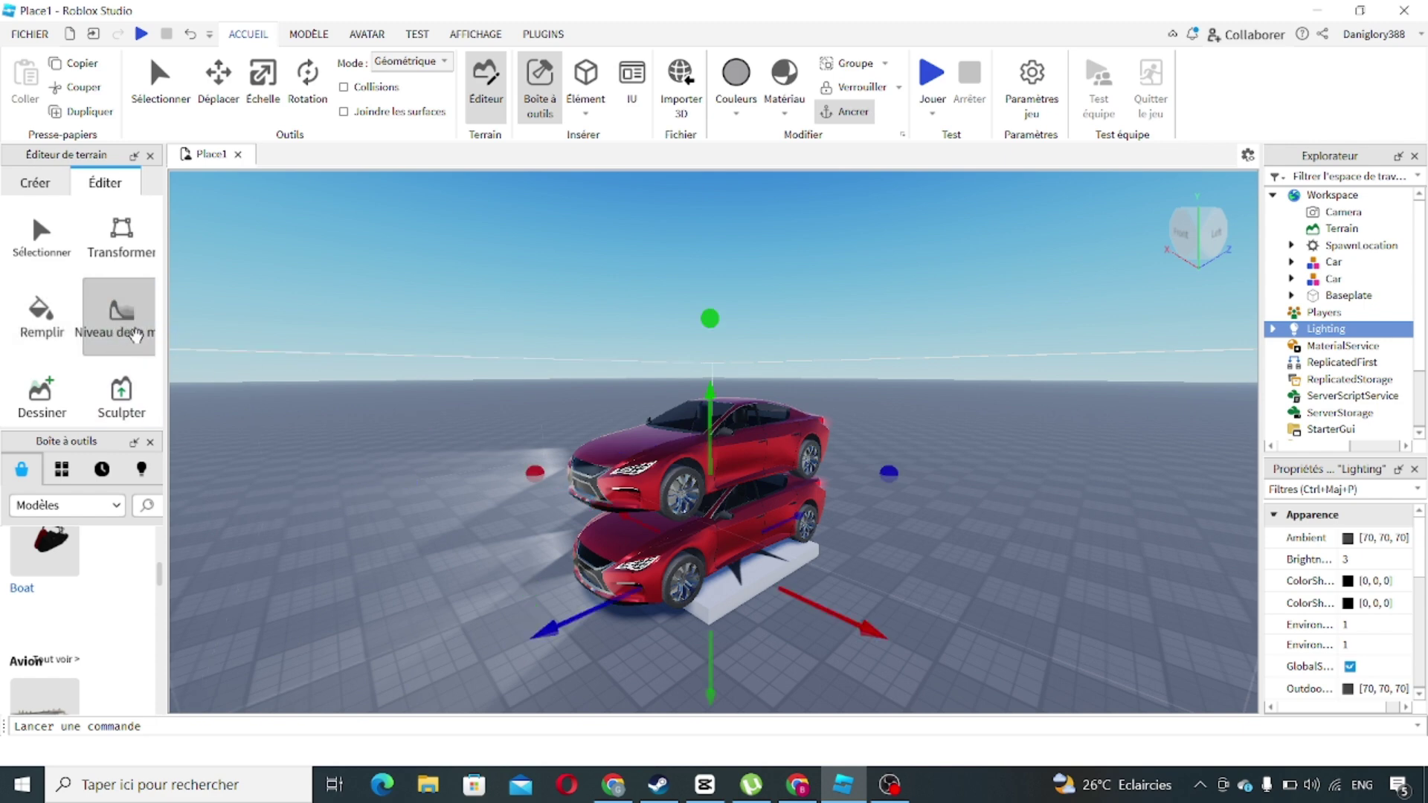
Draw a large mass of grass terrain beside and above the cars, then activate the Sculpter tool.
left_click(45, 398)
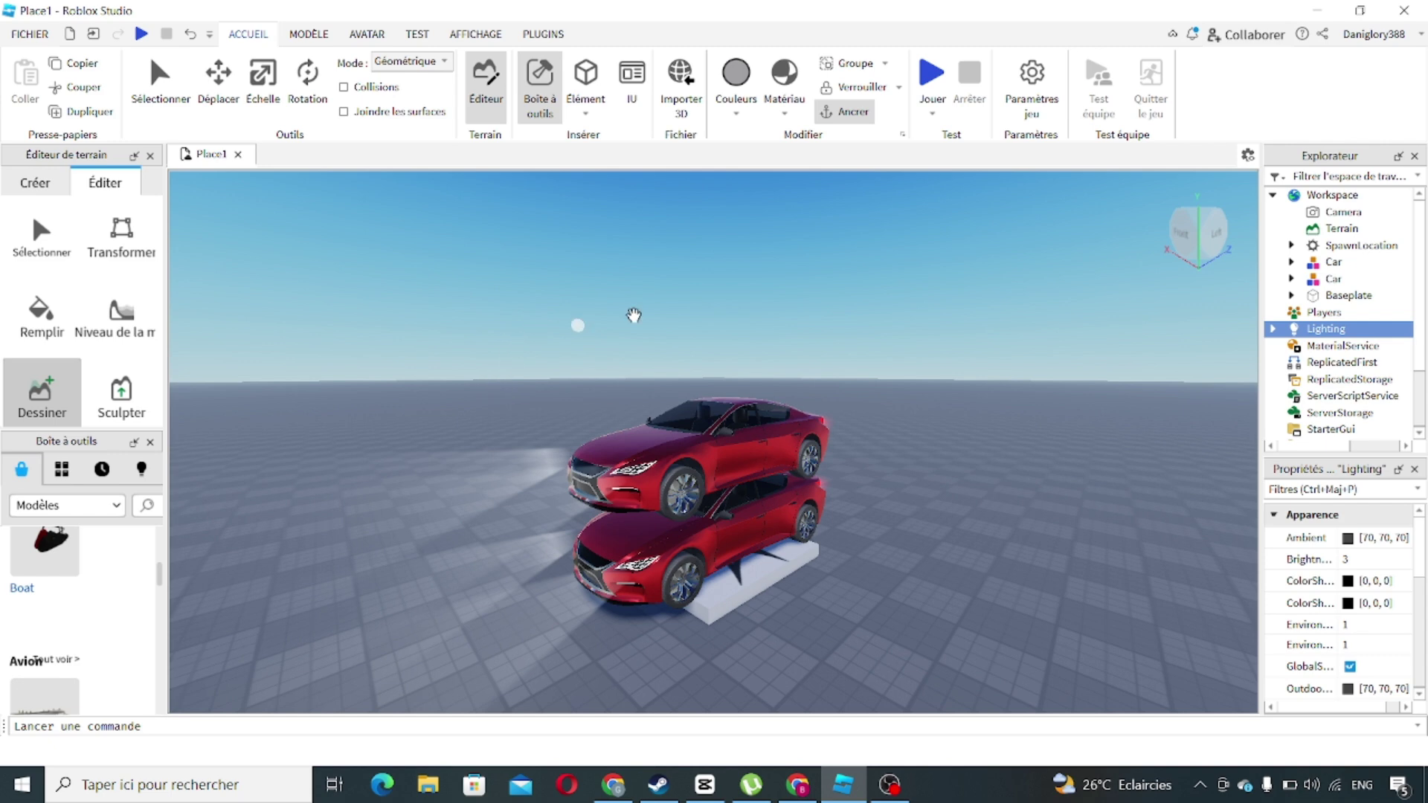
mouse_move(924, 468)
left_mouse_down()
mouse_move(997, 612)
mouse_move(1029, 583)
mouse_move(908, 453)
mouse_move(826, 417)
left_mouse_up()
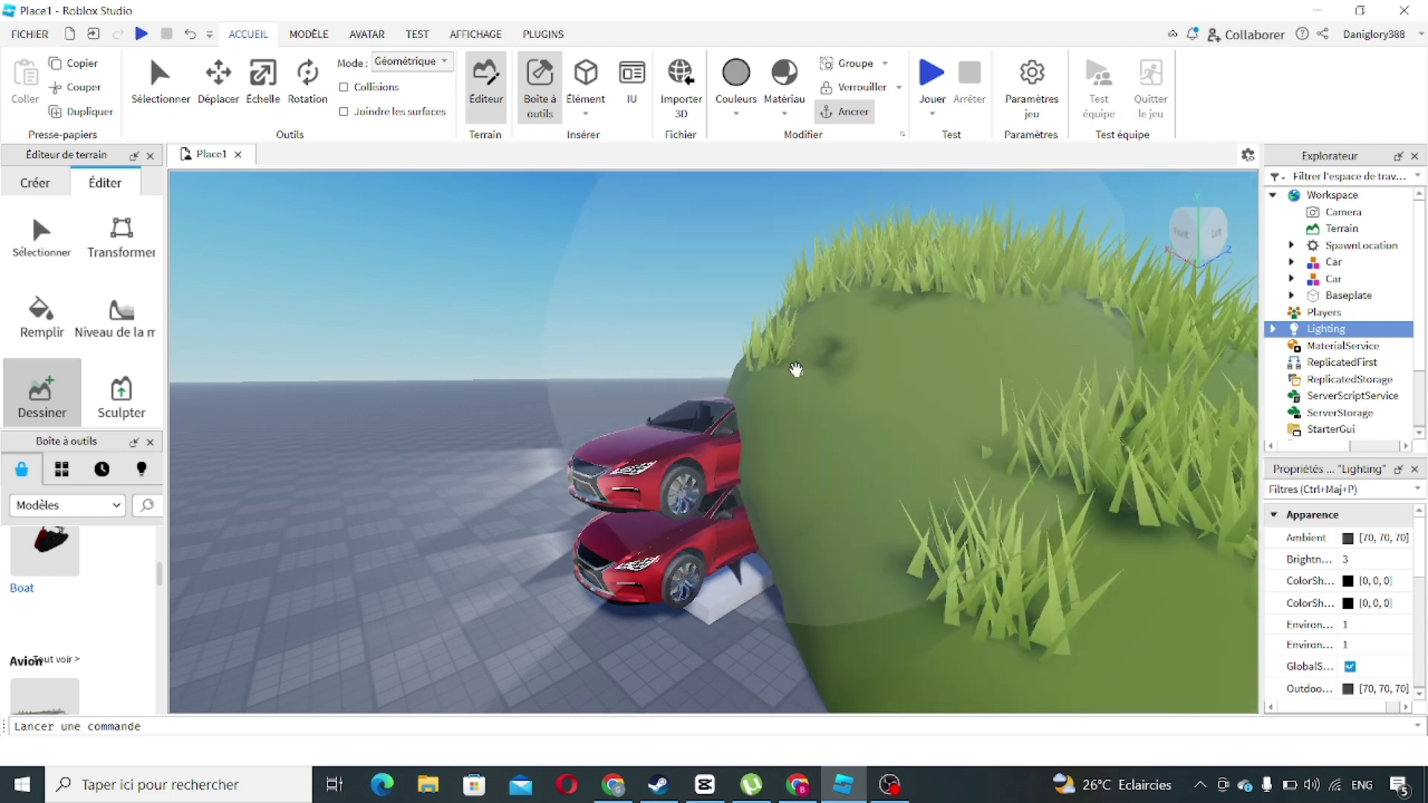
left_click_drag(795, 370, 721, 359)
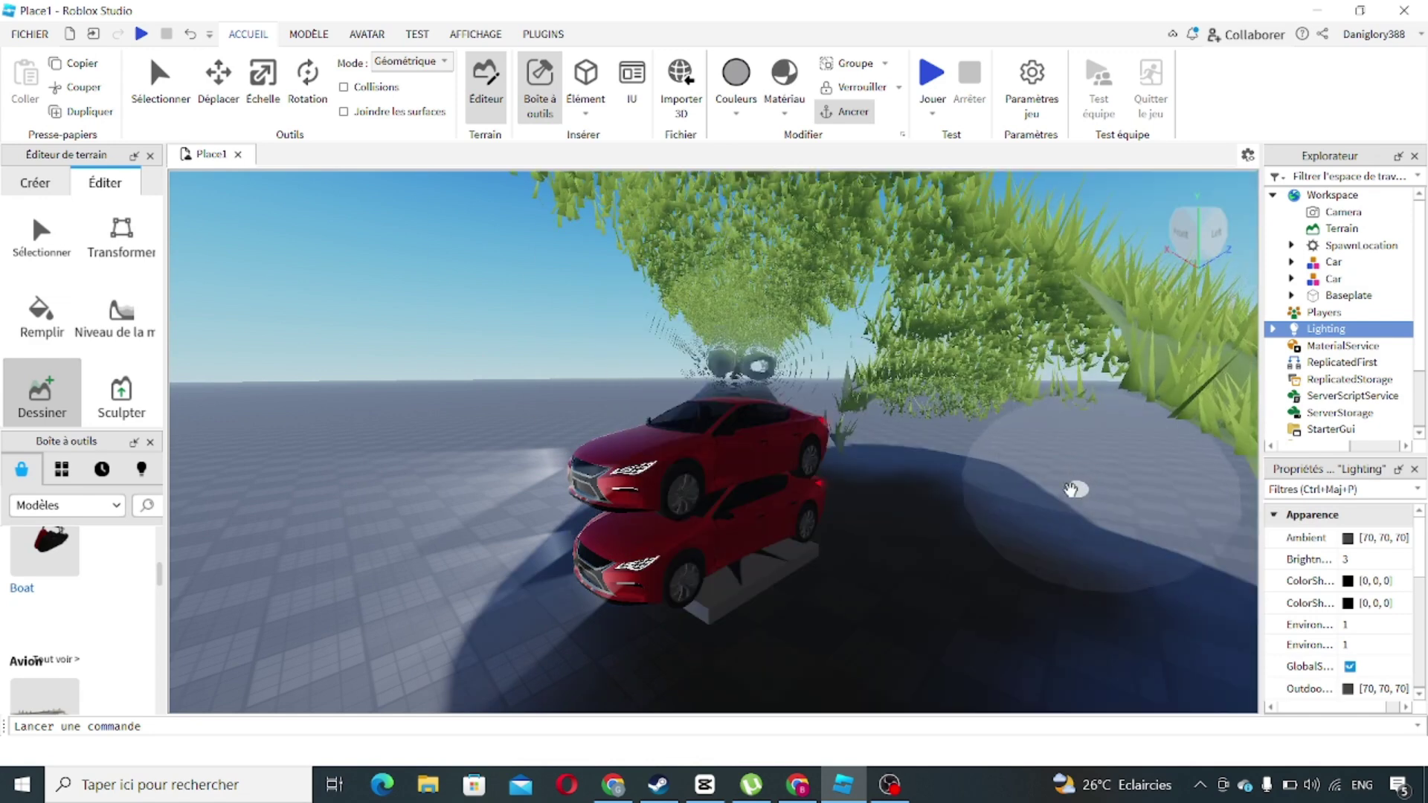
left_click(113, 413)
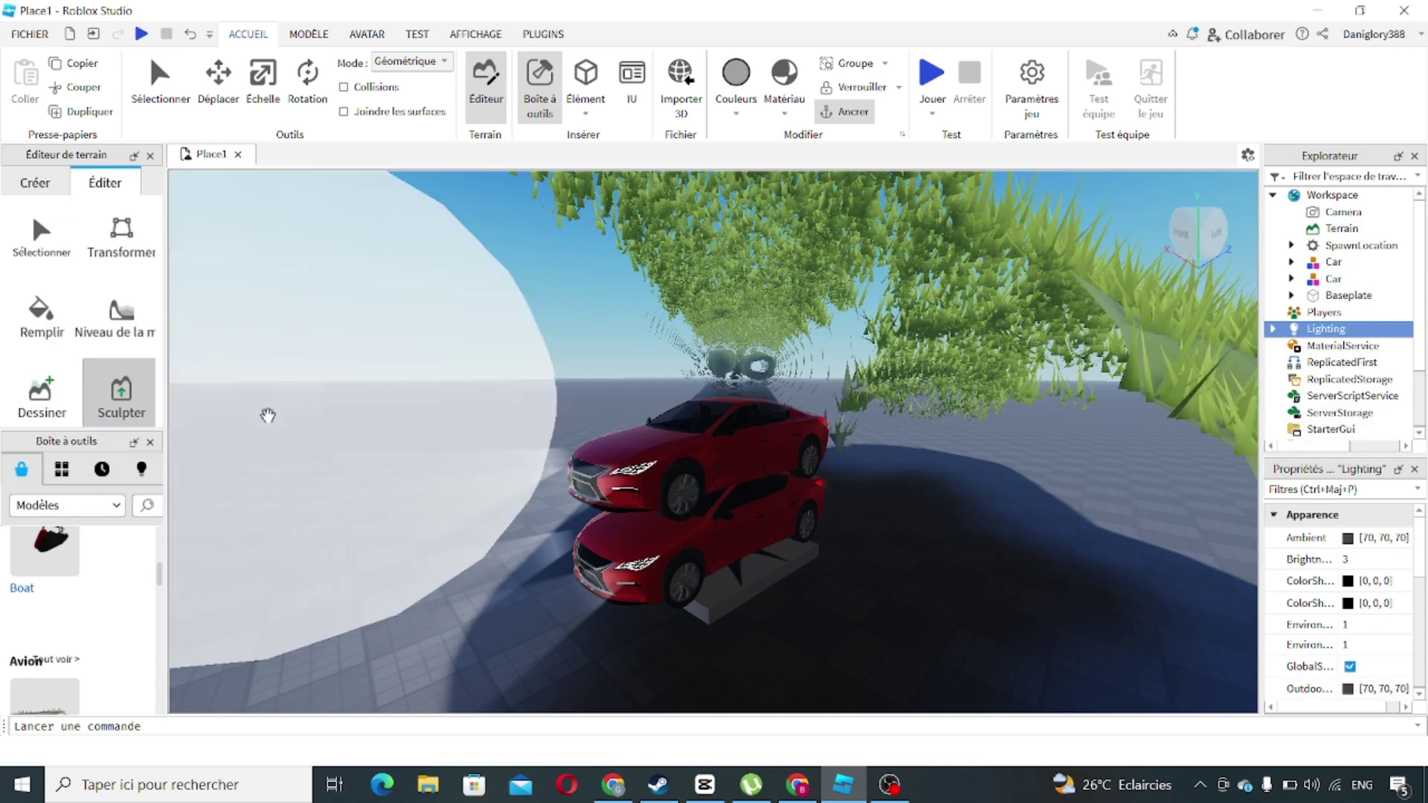
Show Mes modèles in the toolbox and insert a sphere part into the scene.
left_click(62, 468)
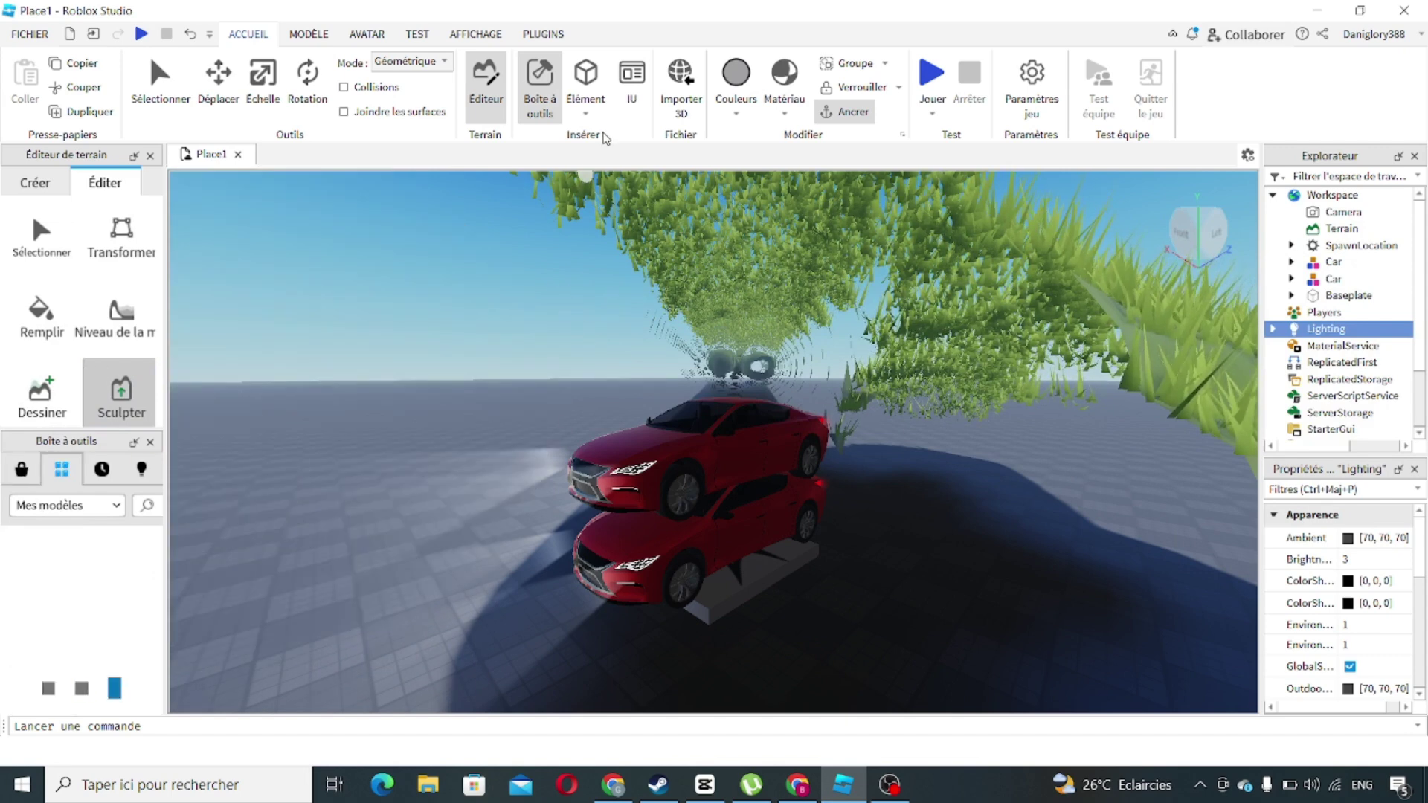
left_click(587, 113)
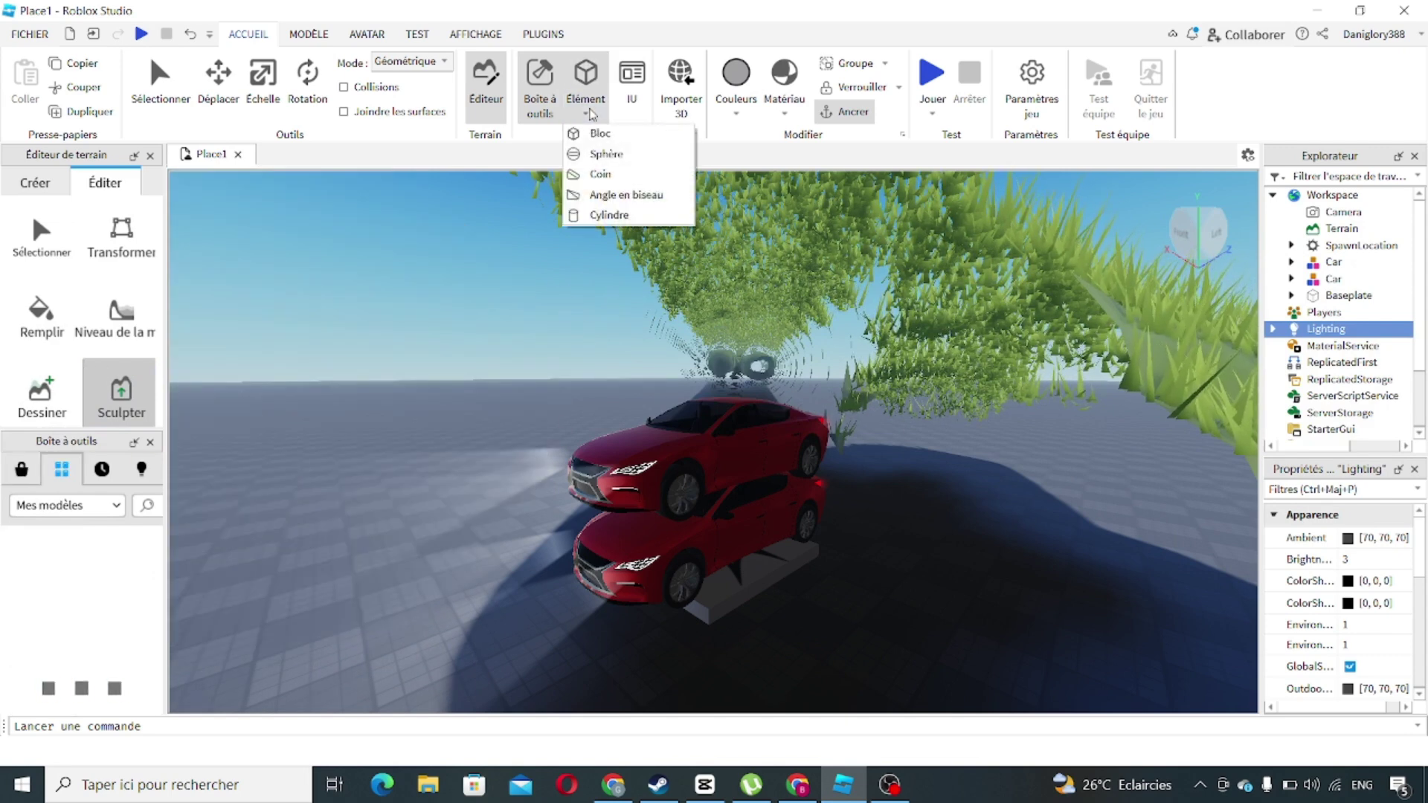
left_click(600, 155)
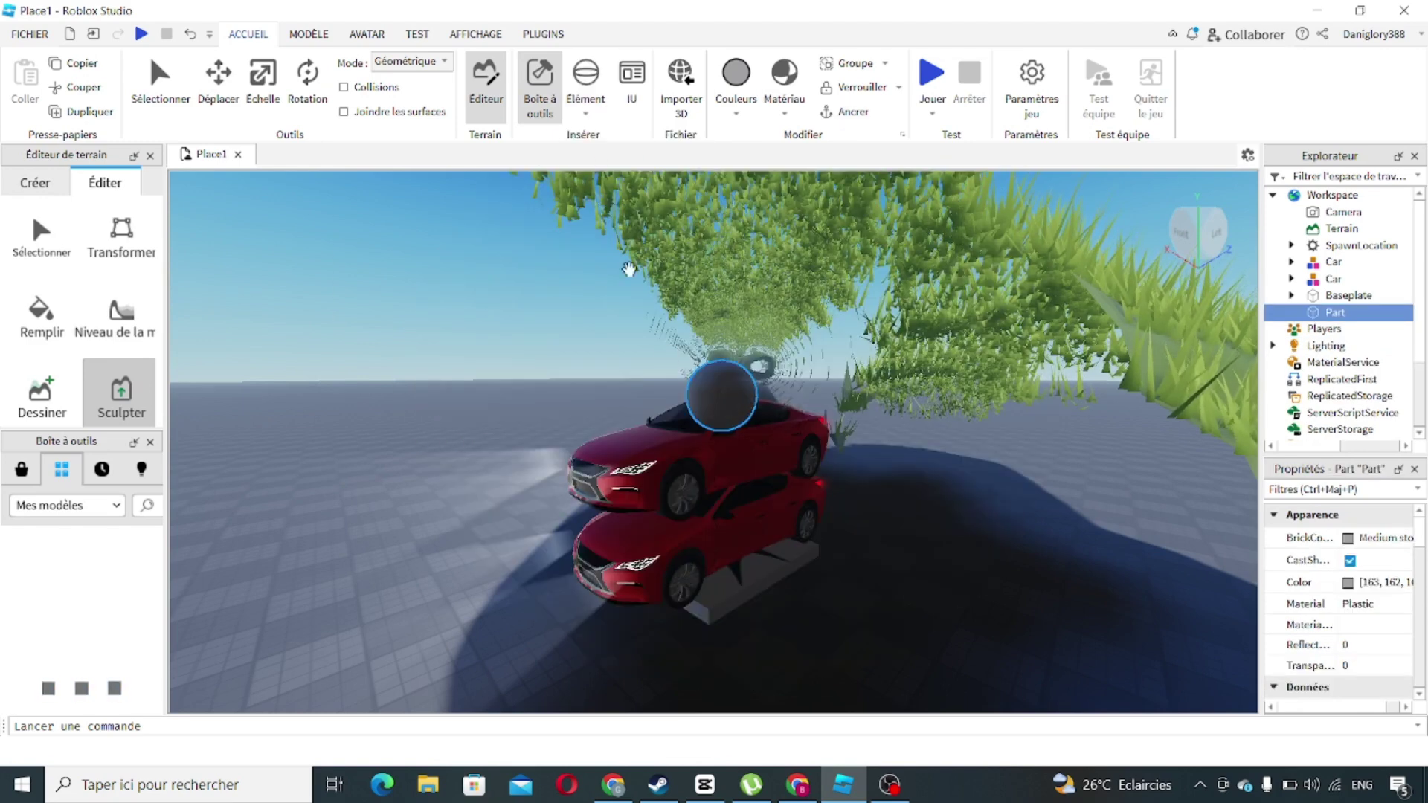
Insert a block part and a wedge part (Coin), stacked above the sphere on the cars.
left_click(585, 112)
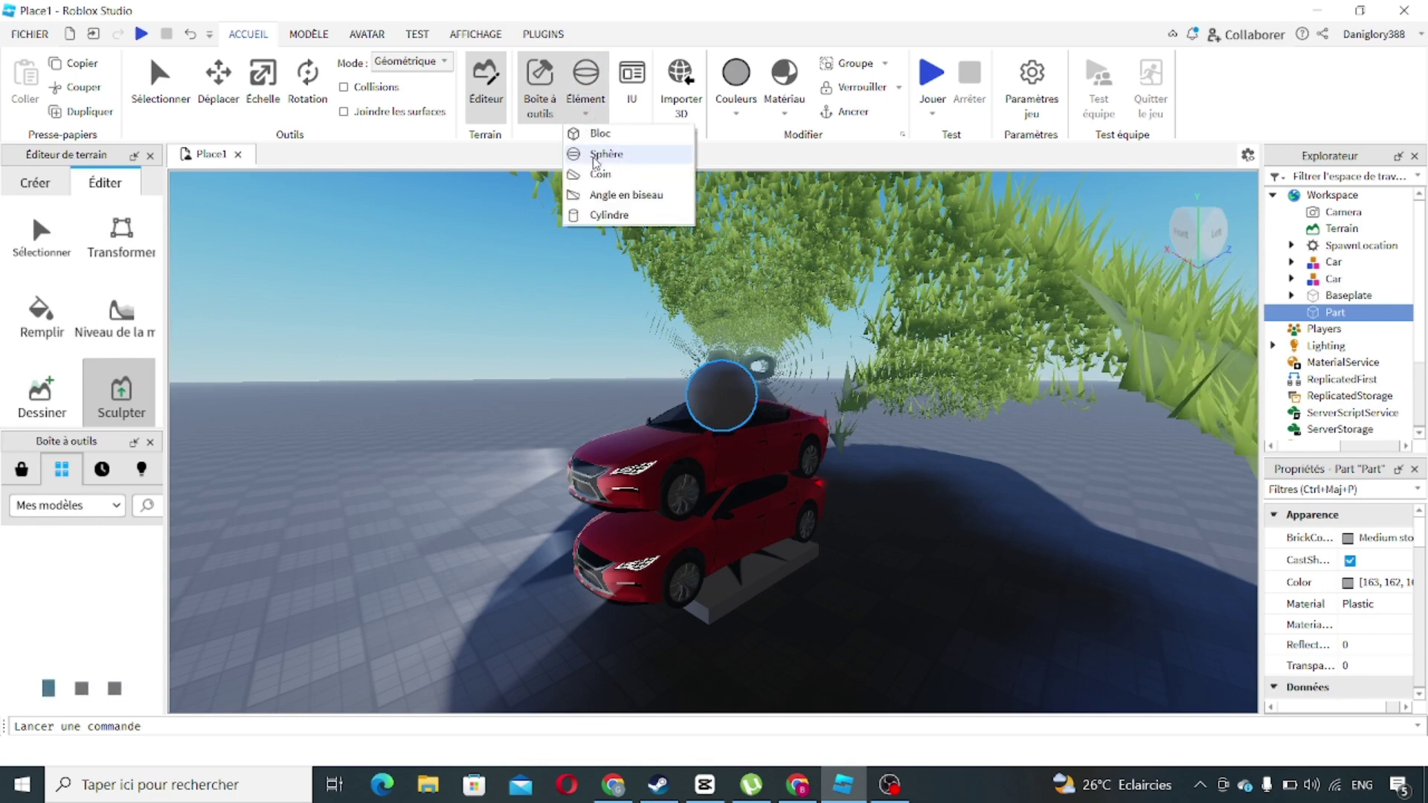
left_click(597, 137)
left_click(585, 104)
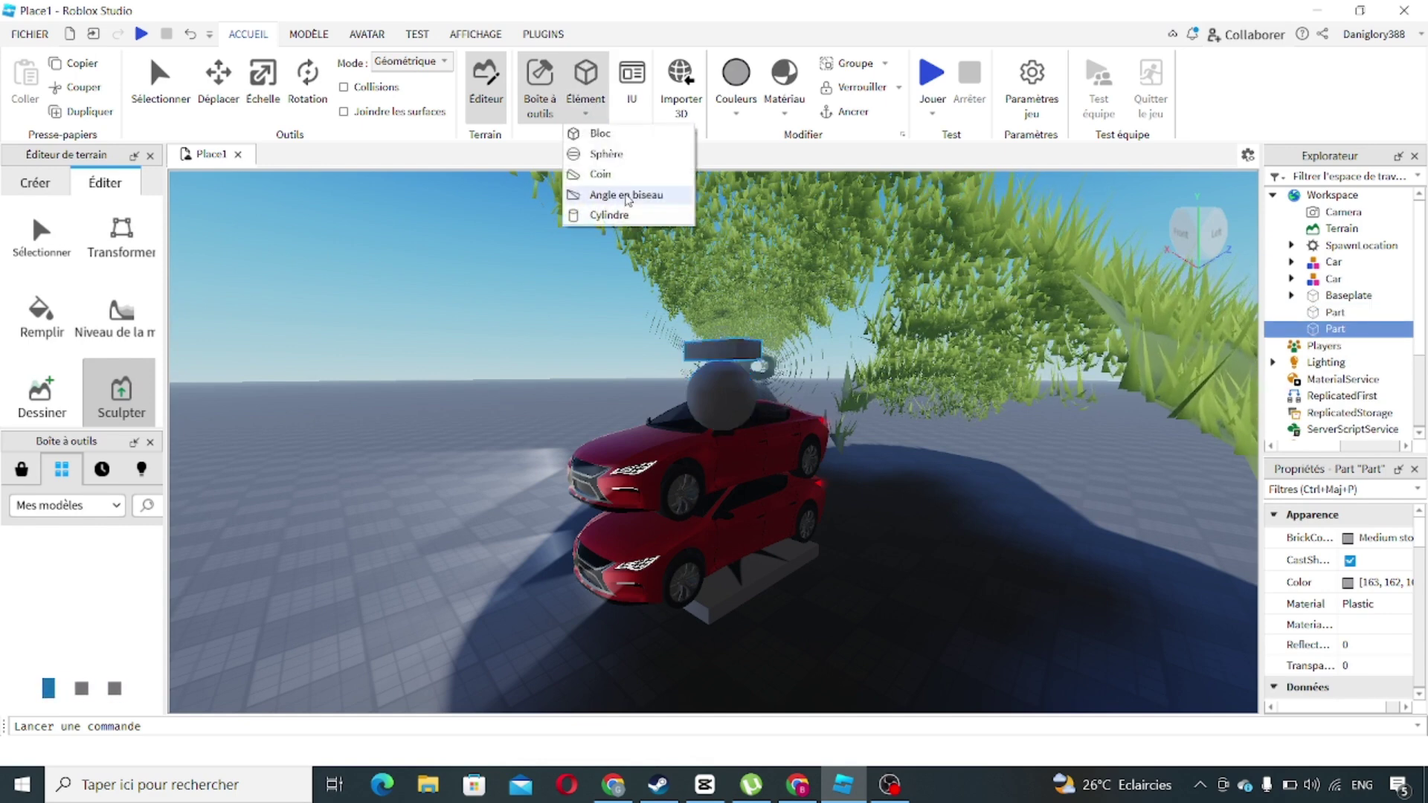
left_click(600, 174)
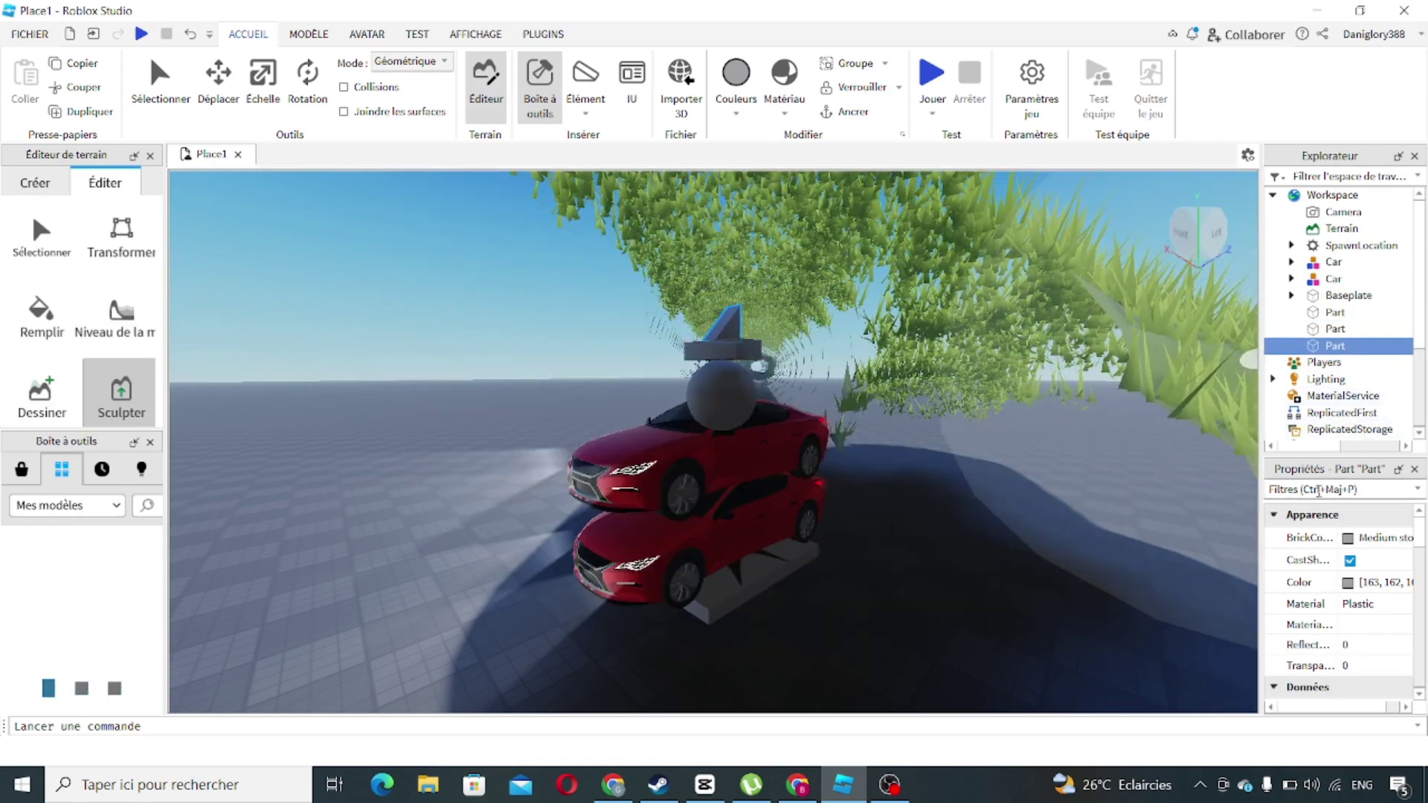
Set the wedge part's BrickColor to Deep orange.
scroll(1328, 545, "down", 2)
scroll(1321, 569, "up", 2)
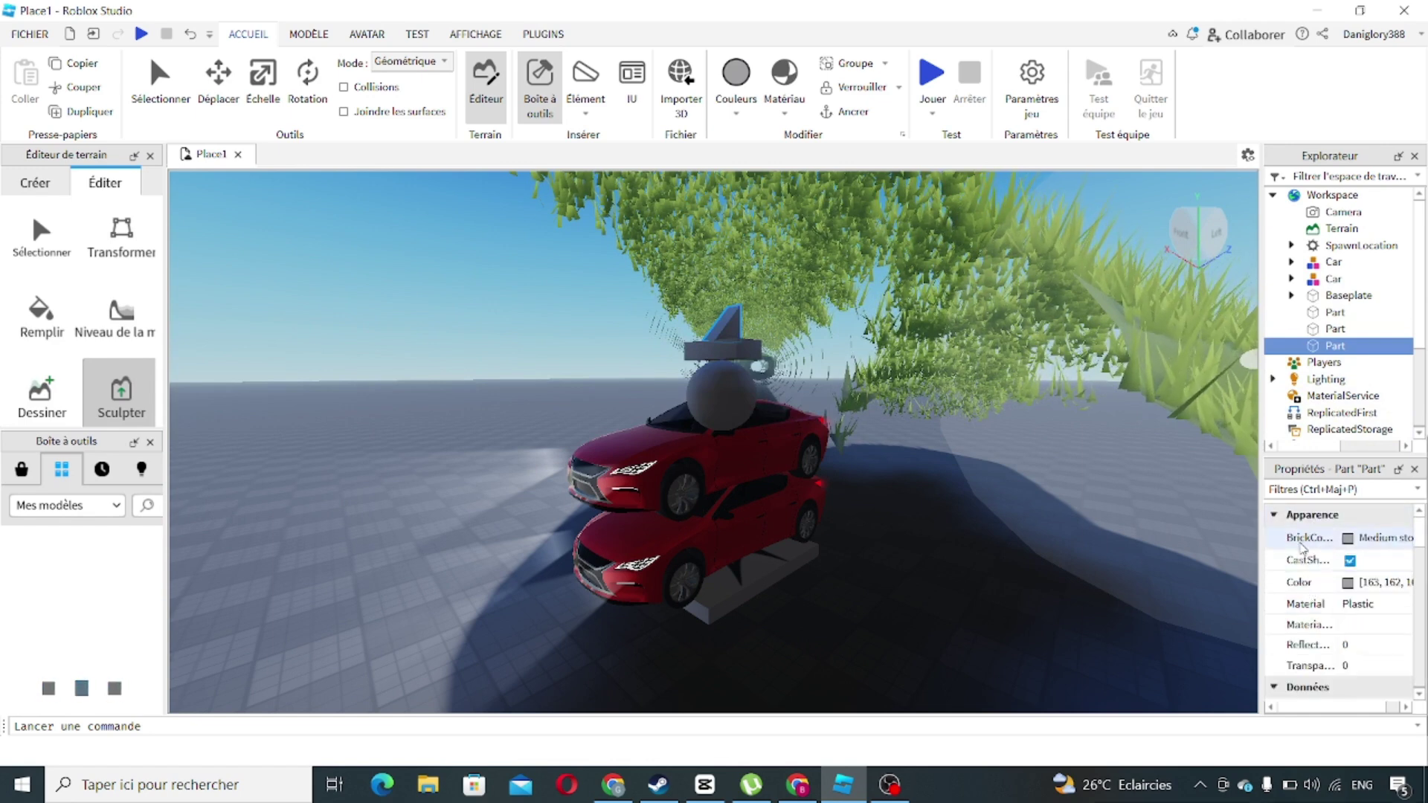
left_click(1303, 547)
left_click(1105, 591)
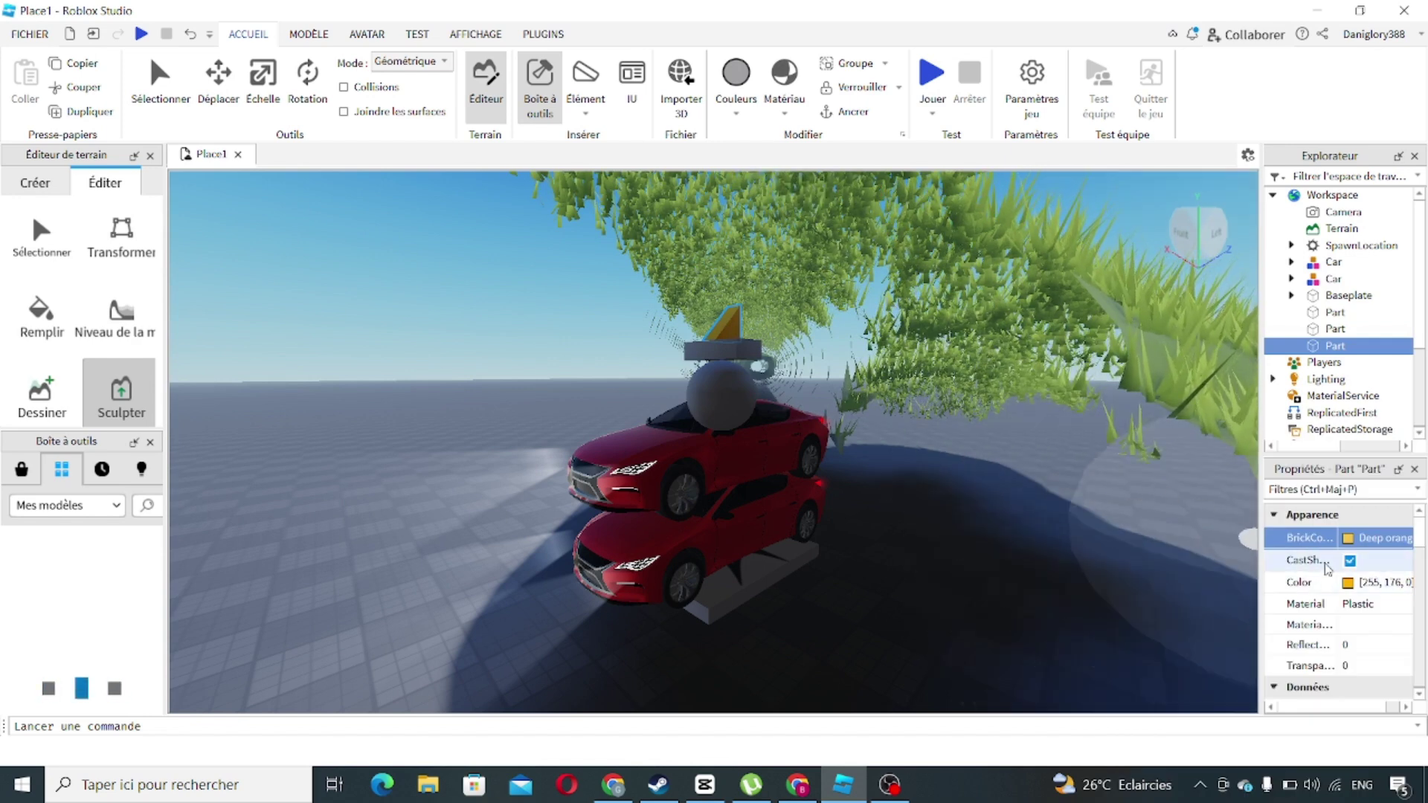
Examine the wedge's remaining properties, from its data and parent through size, position and origin to collision and anchoring.
scroll(1305, 595, "down", 3)
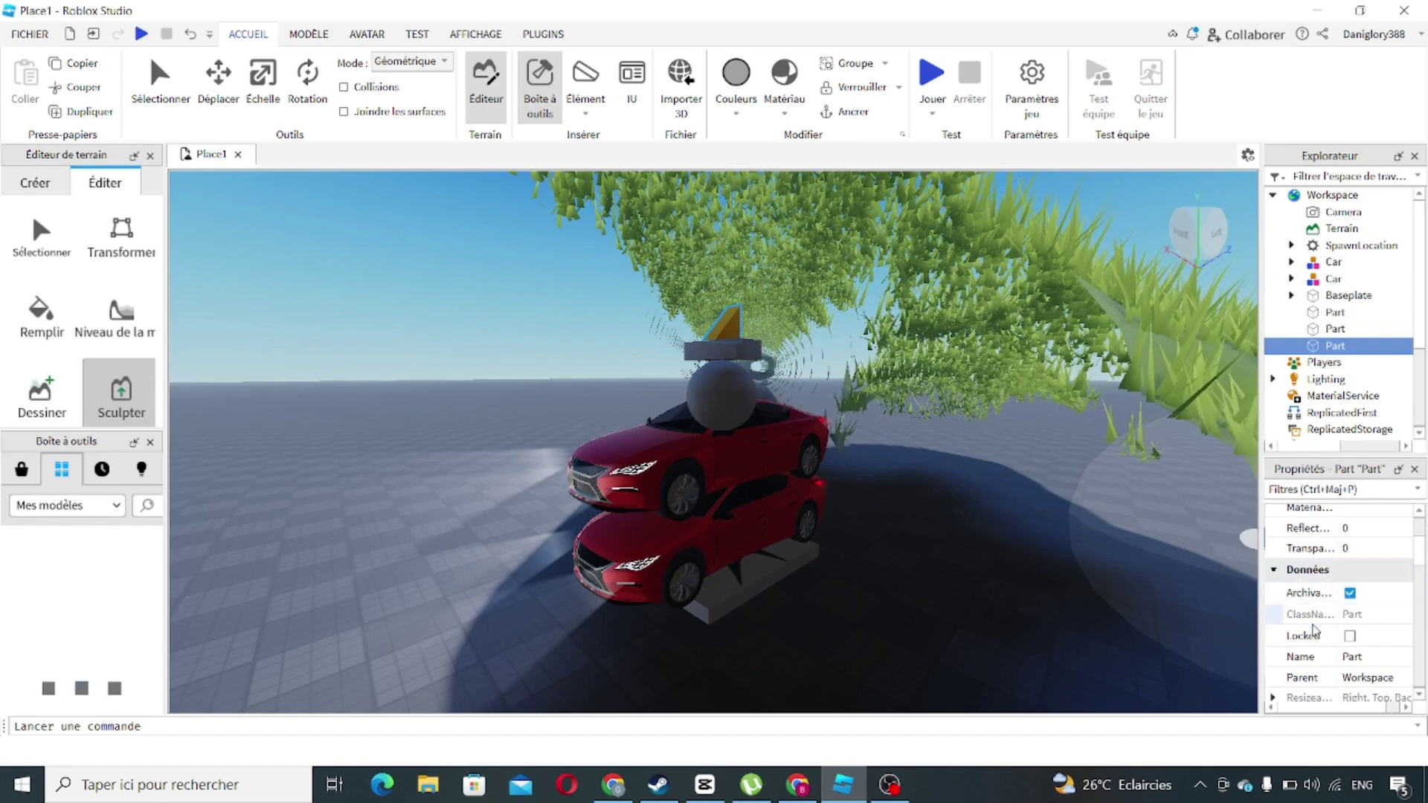
scroll(1317, 639, "down", 3)
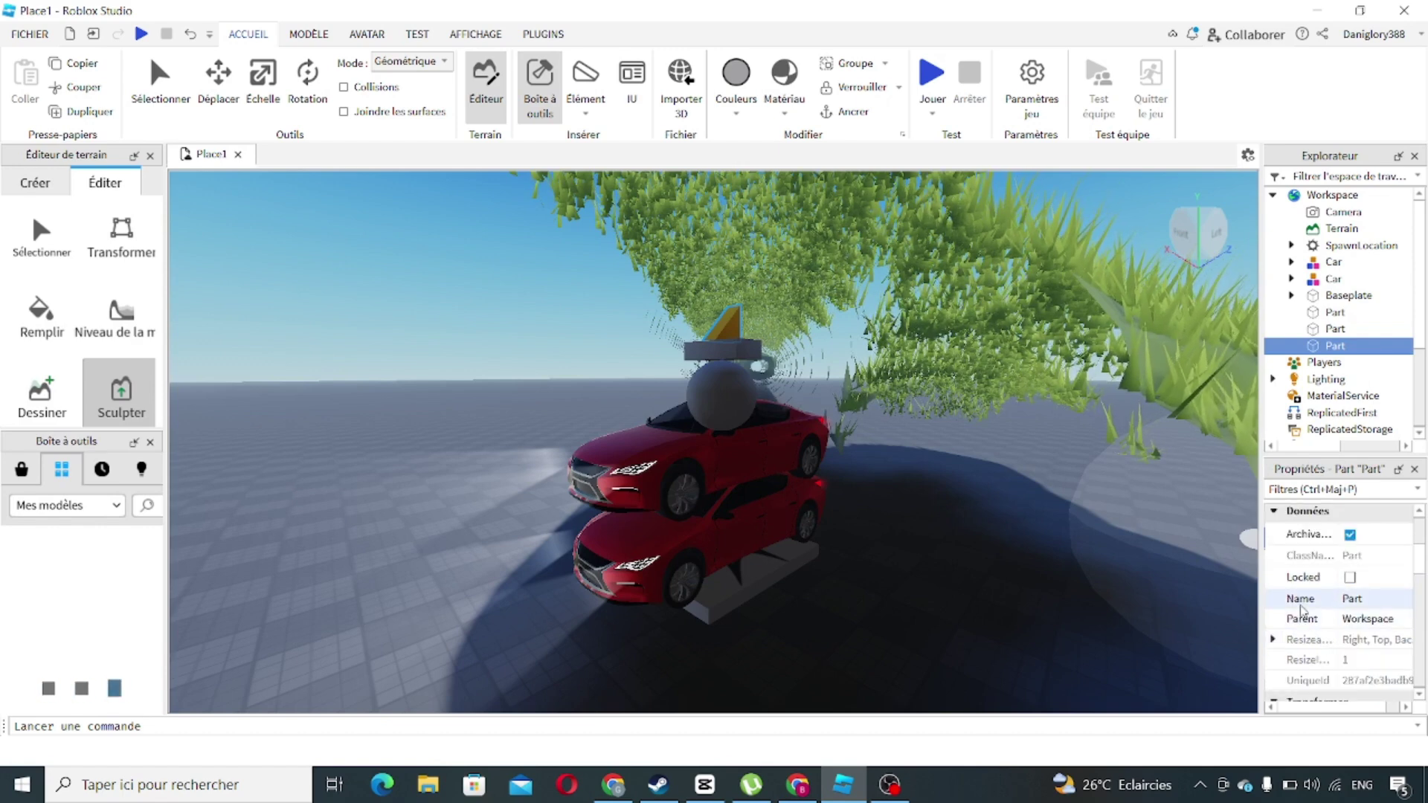
left_click(1304, 621)
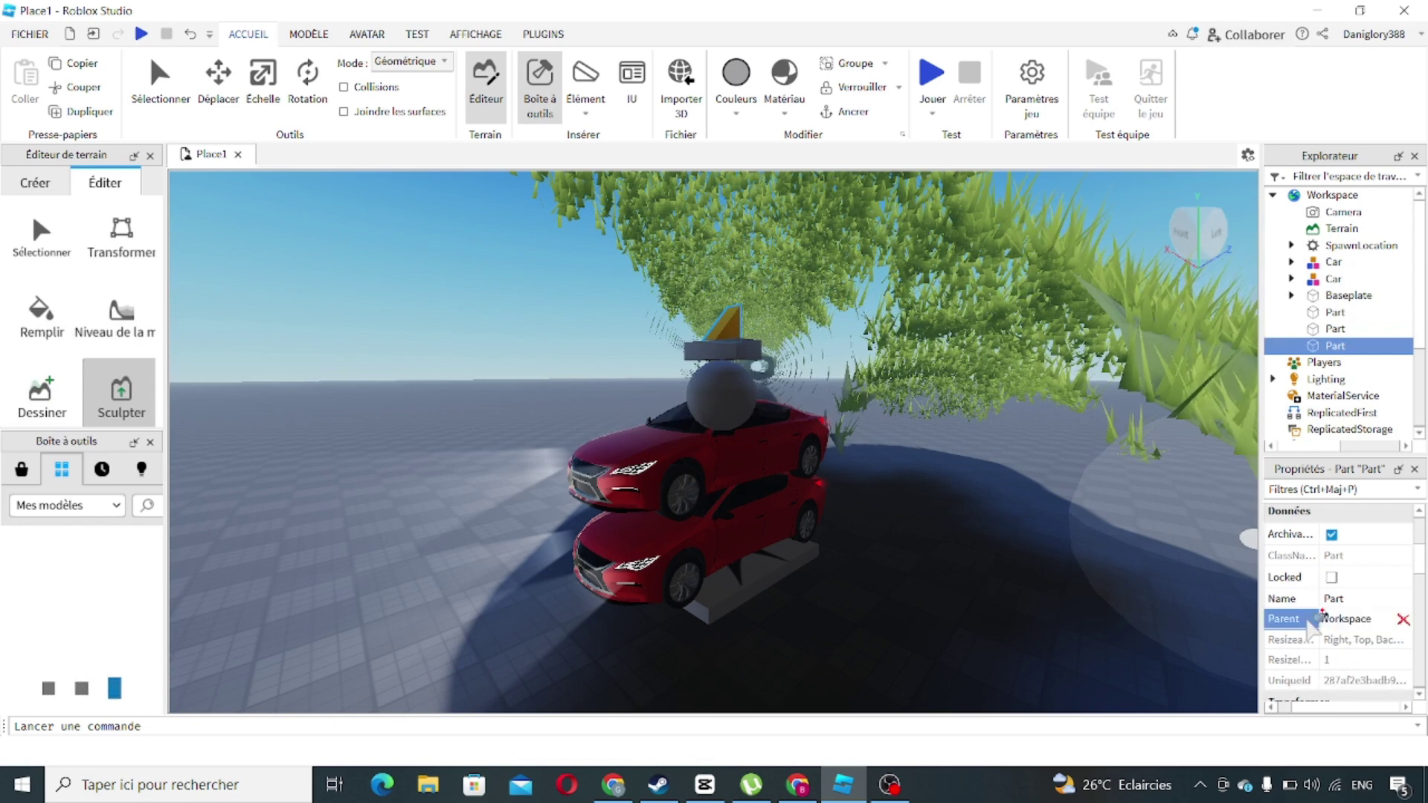
scroll(1305, 618, "down", 3)
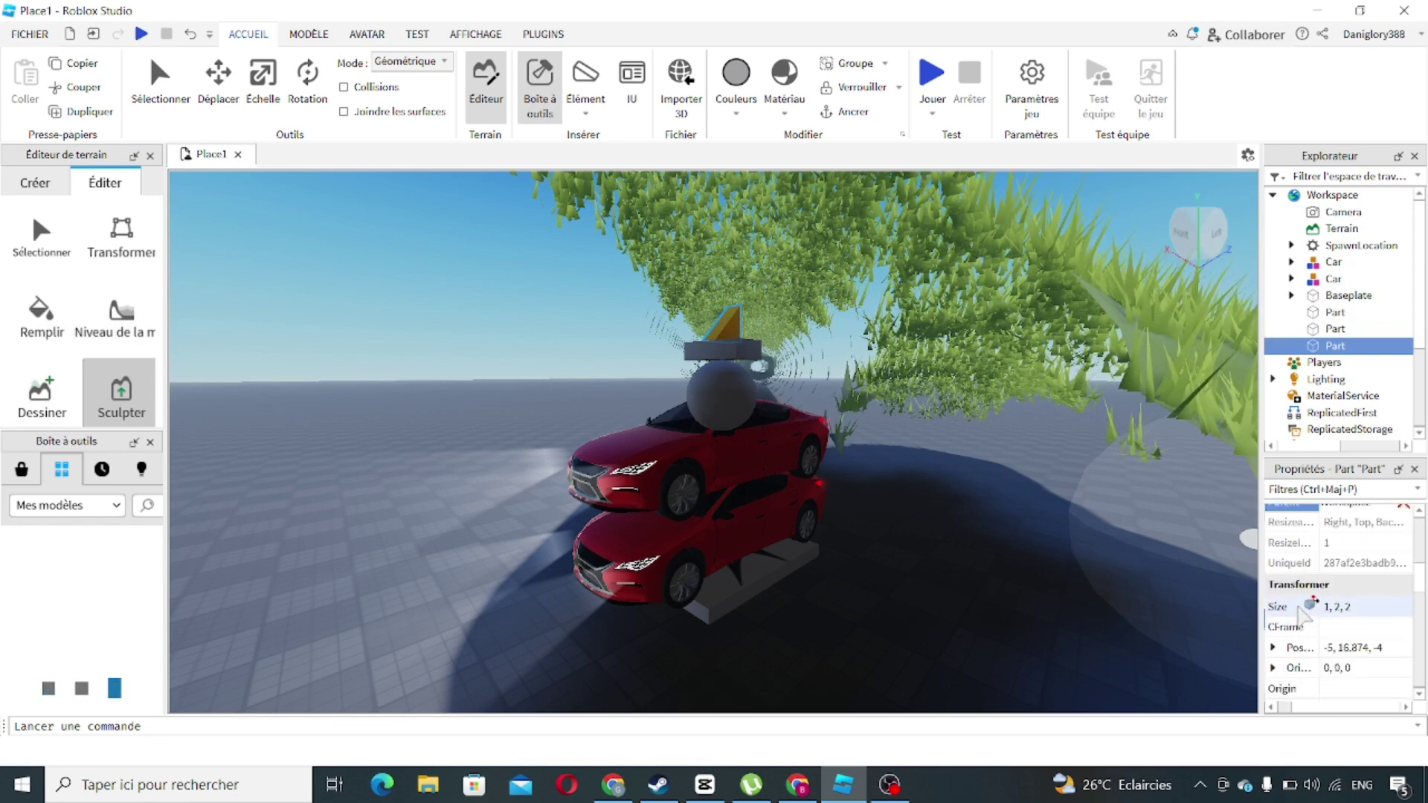
scroll(1298, 608, "down", 2)
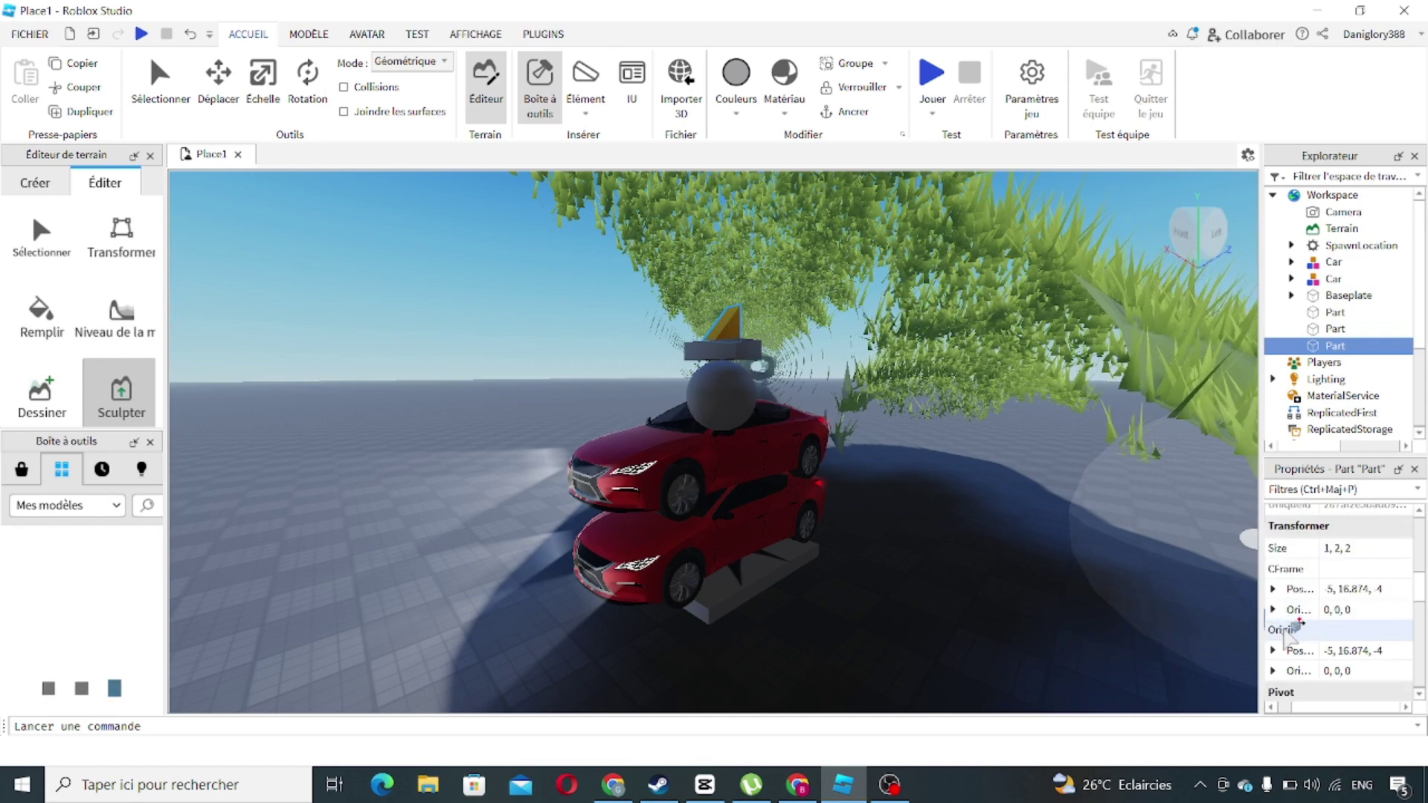
scroll(1300, 608, "down", 7)
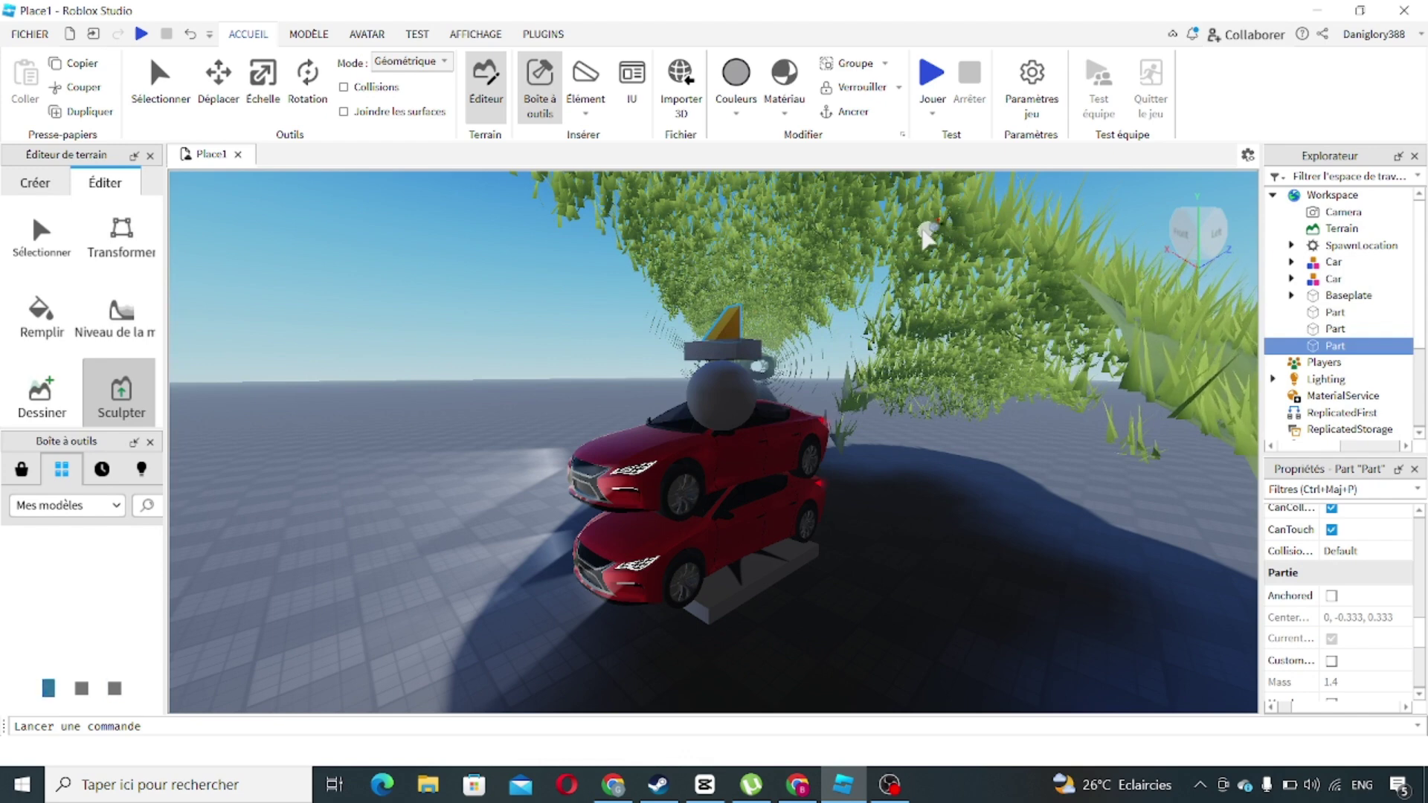
Look over the modelling, avatar and test tools, including the player-count choices for a local server, and return to the home tools.
left_click(320, 34)
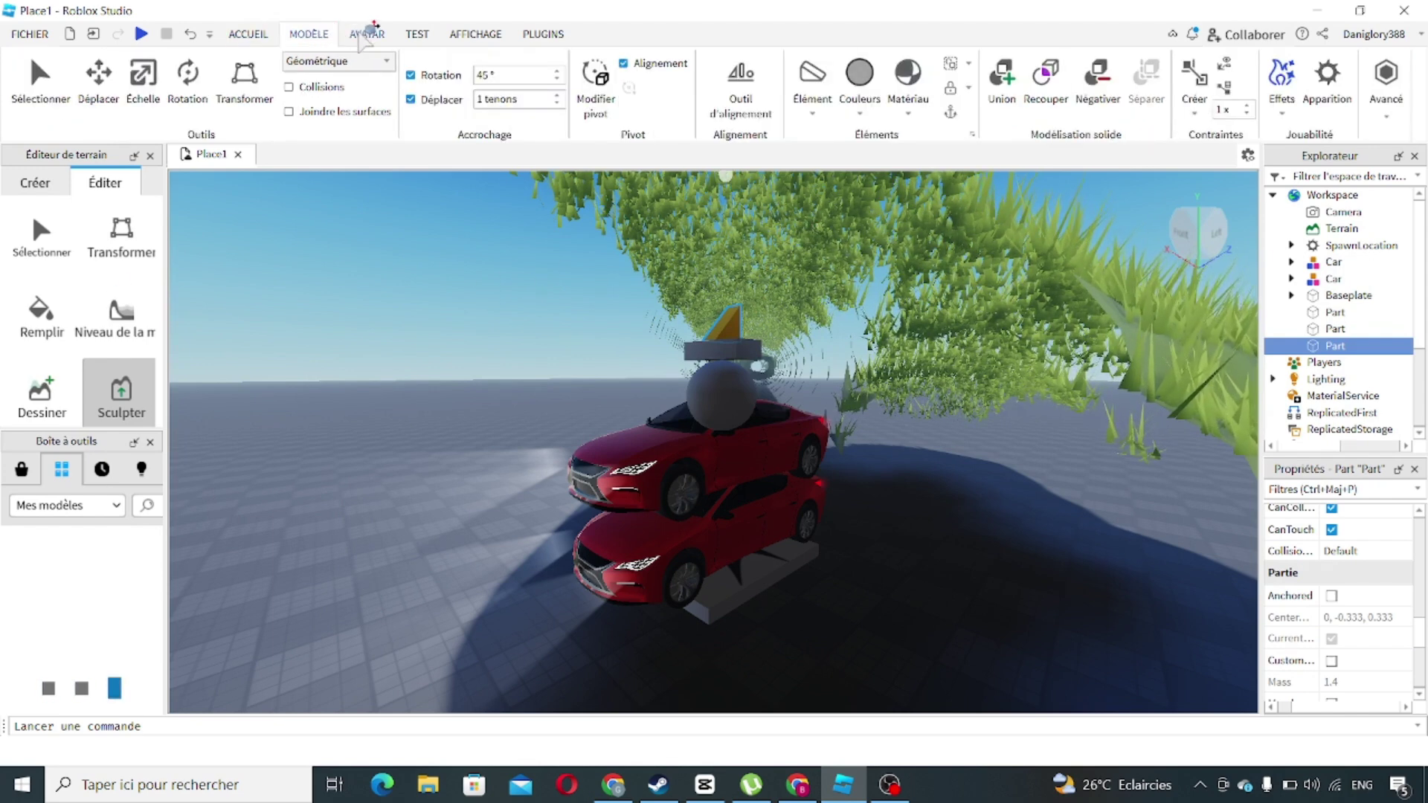
left_click(376, 34)
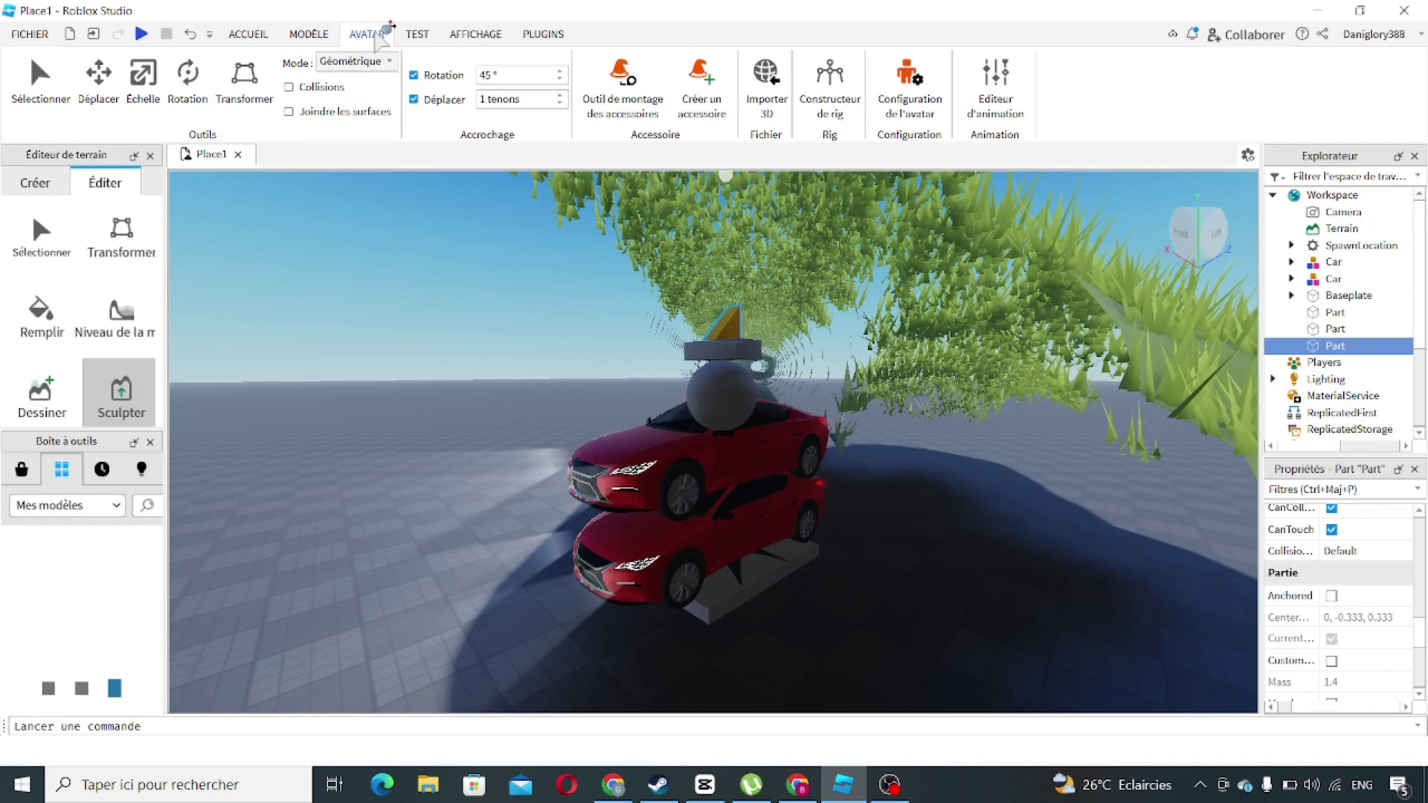
left_click(417, 34)
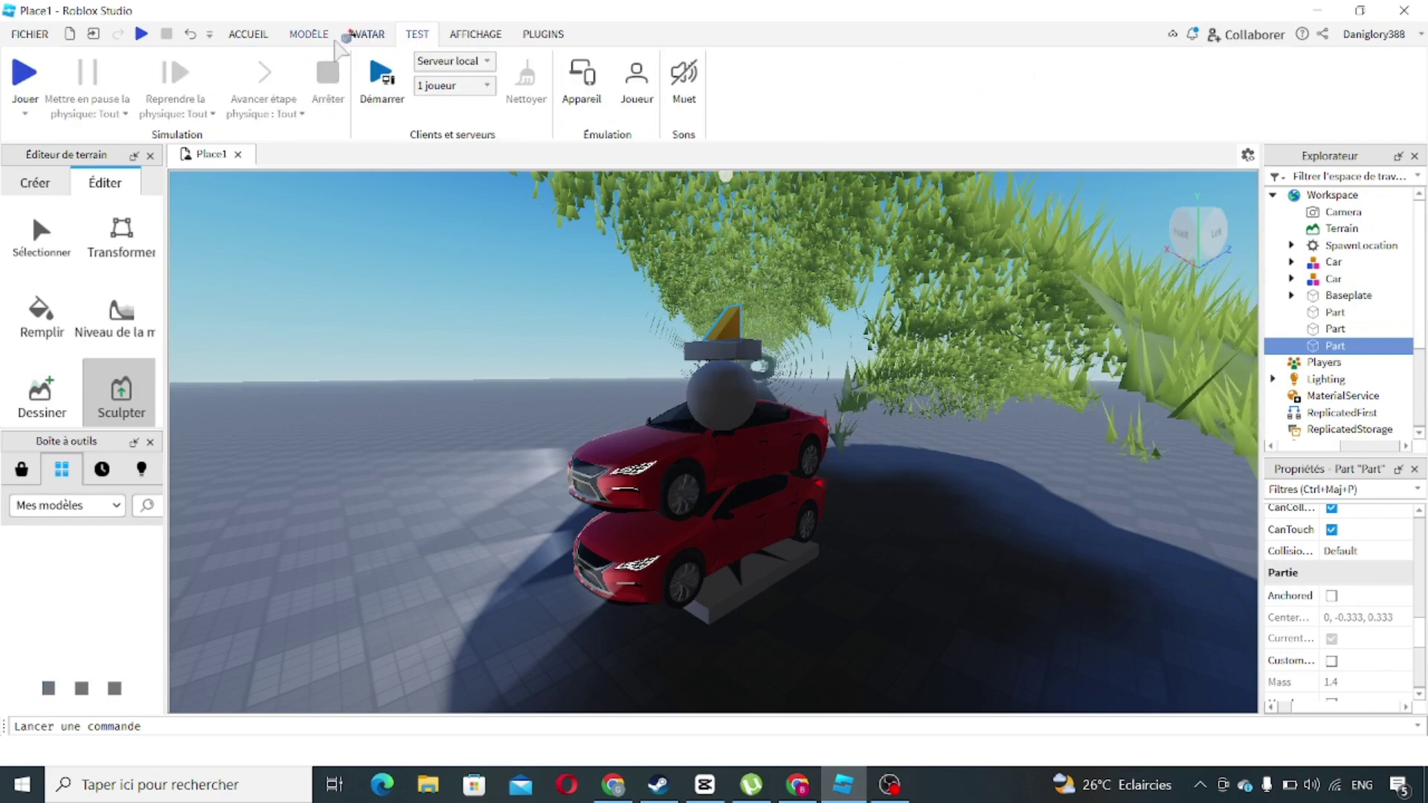
left_click(449, 84)
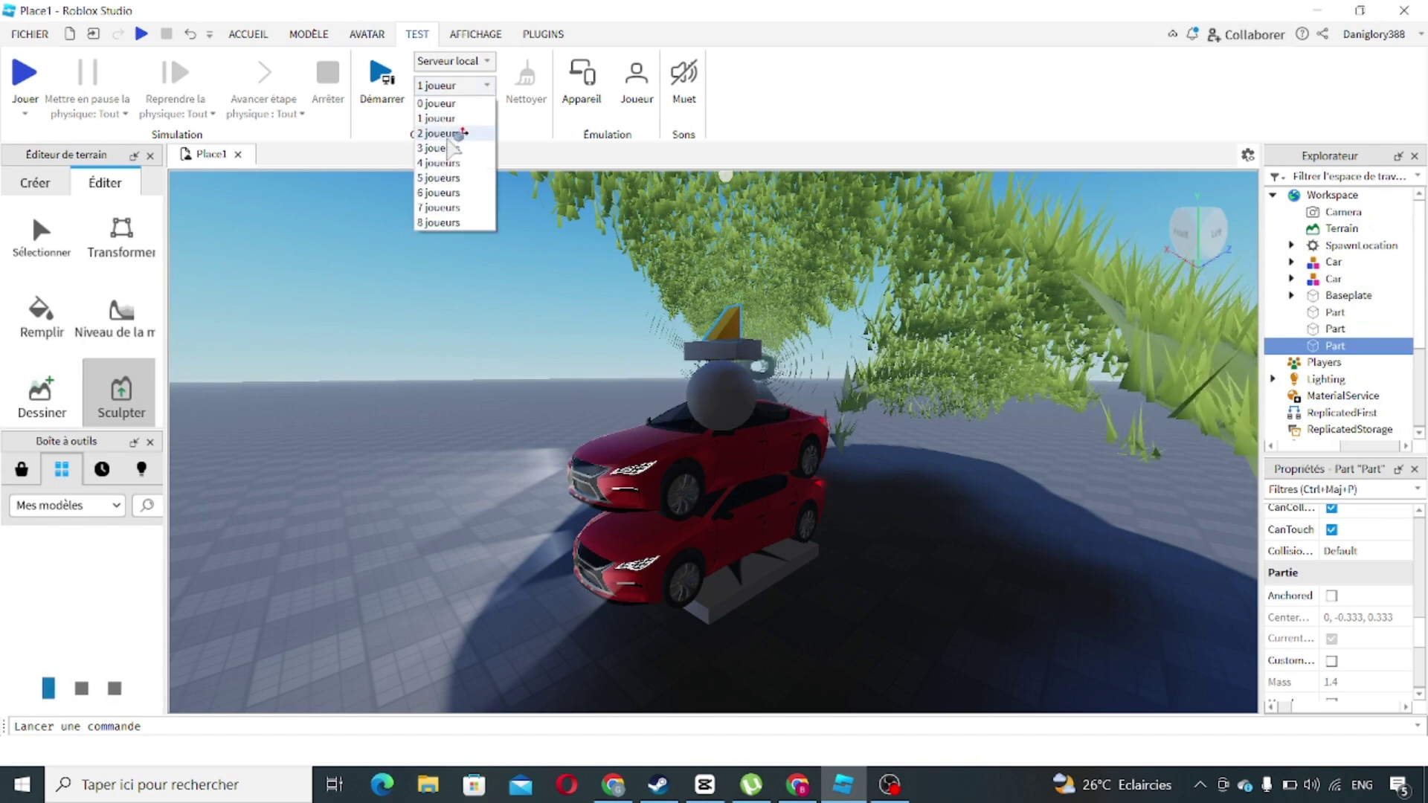
left_click(453, 75)
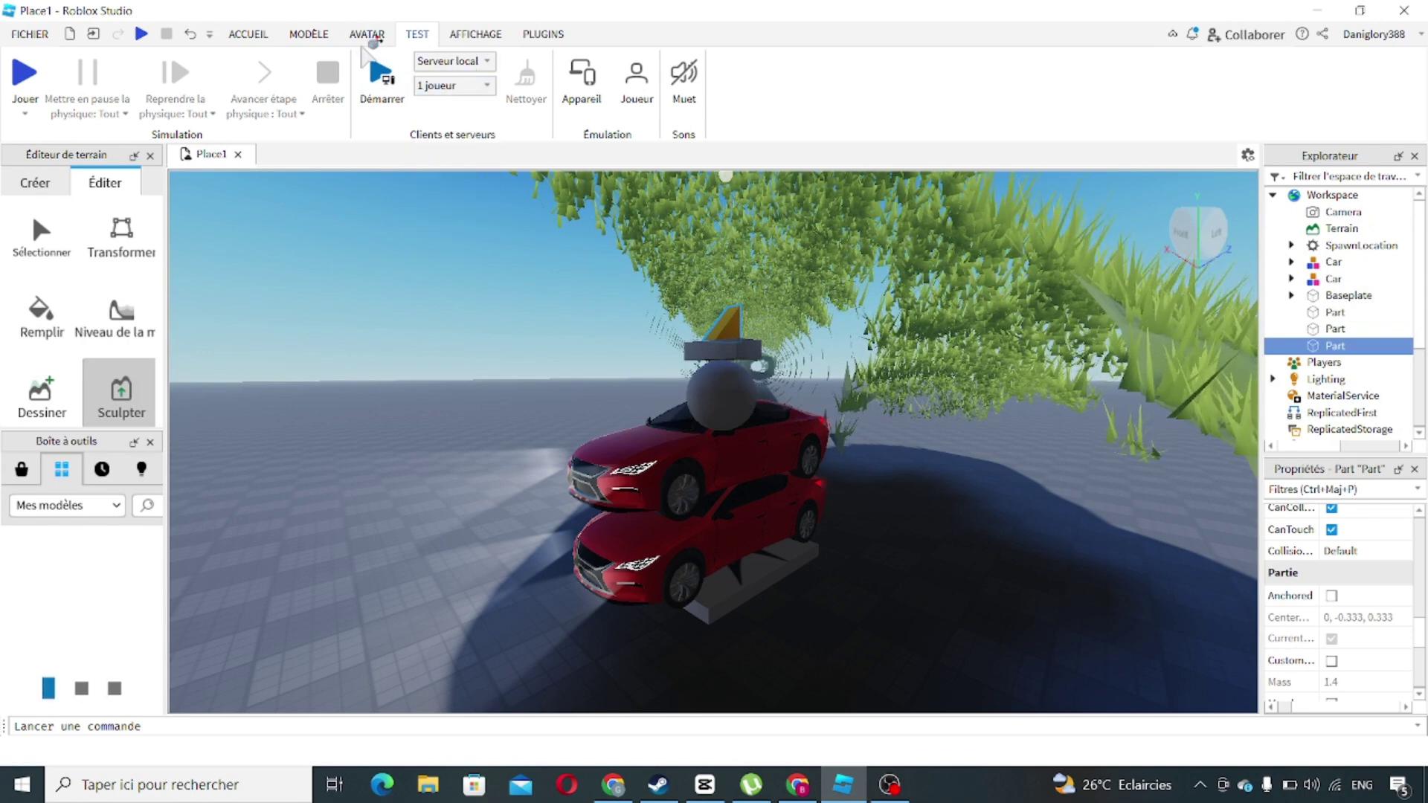
left_click(255, 34)
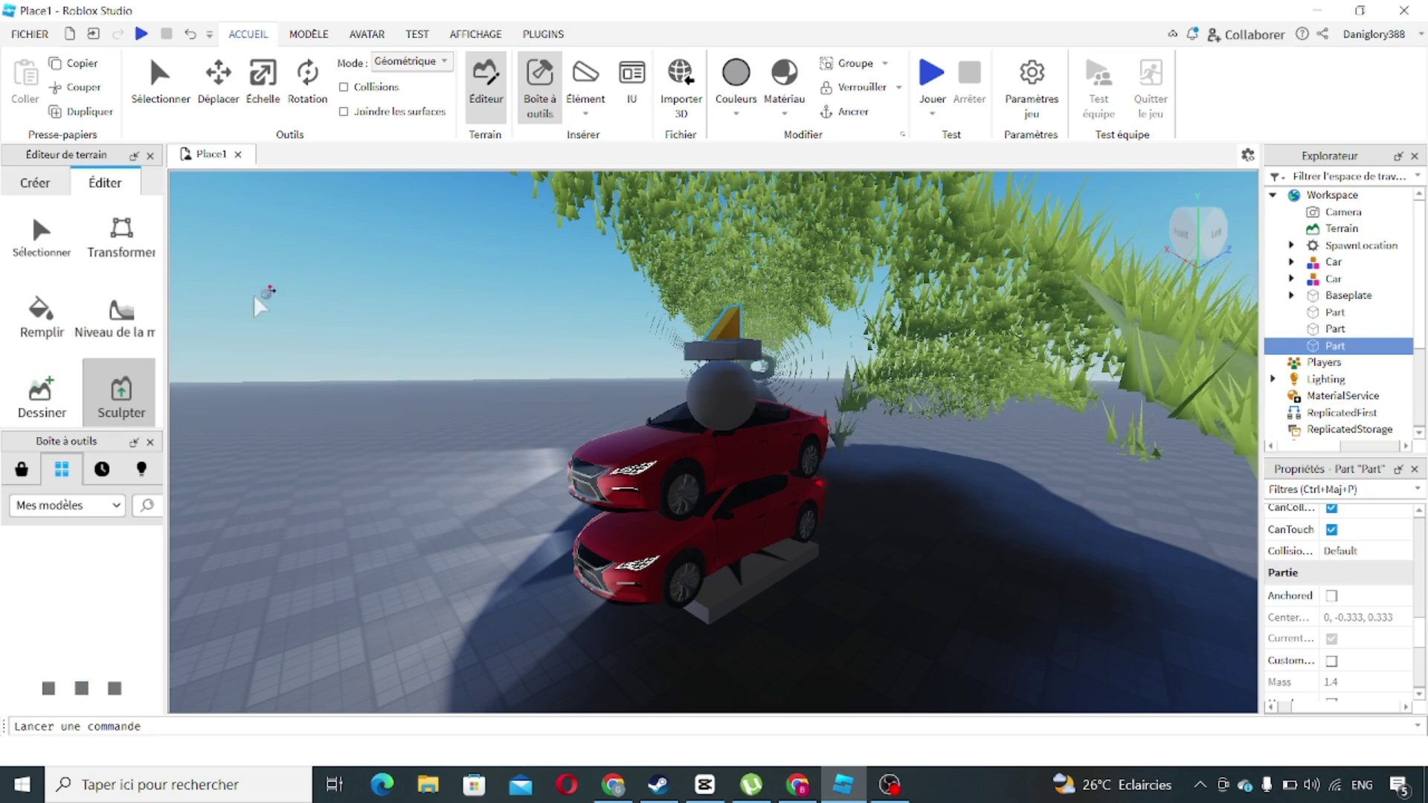
Bring up the file commands for the current place.
left_click(29, 33)
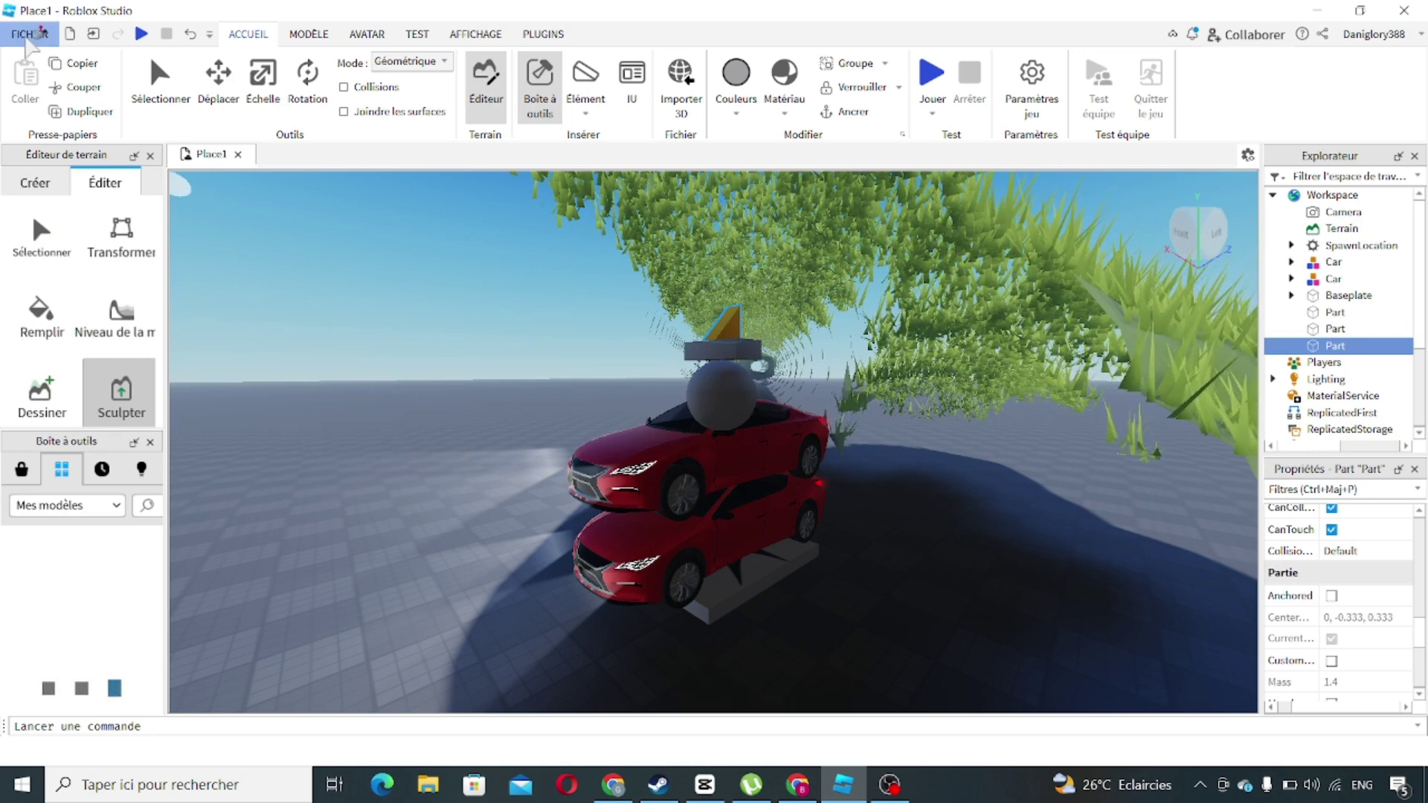